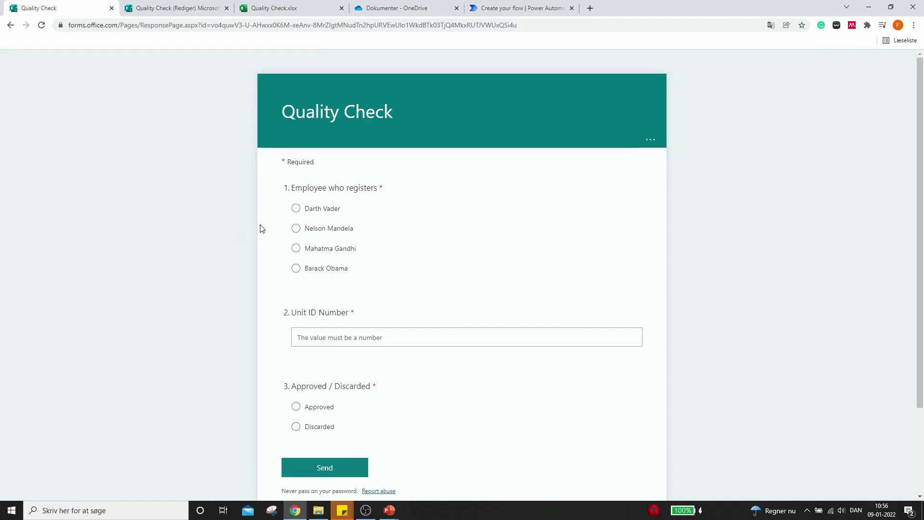
# Step: Submit a Quality Check response for employee Nelson Mandela with Unit ID Number 1 and the result Approved
pyautogui.click(296, 228)
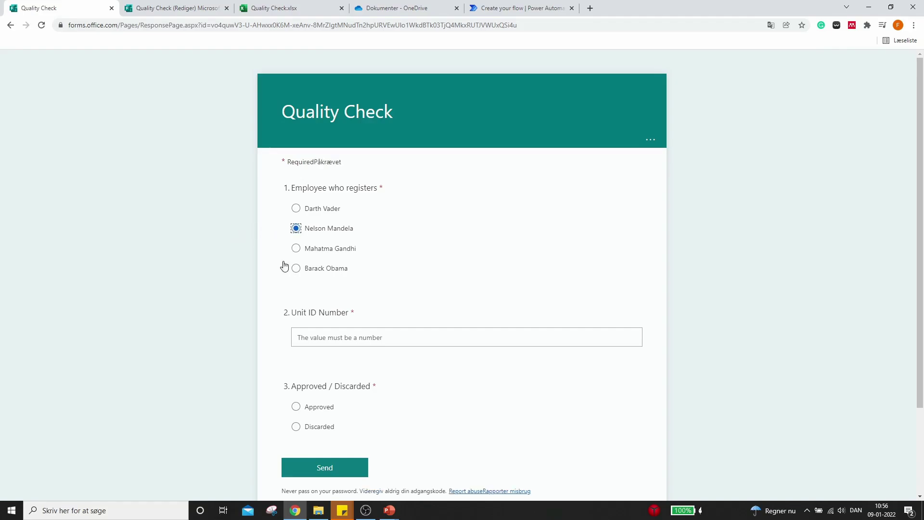
pyautogui.click(324, 342)
pyautogui.write('1')
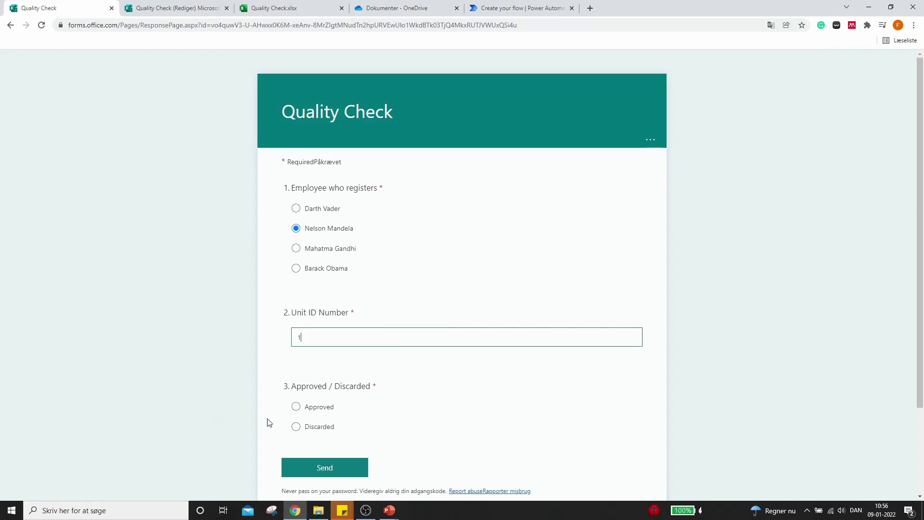
pyautogui.click(271, 485)
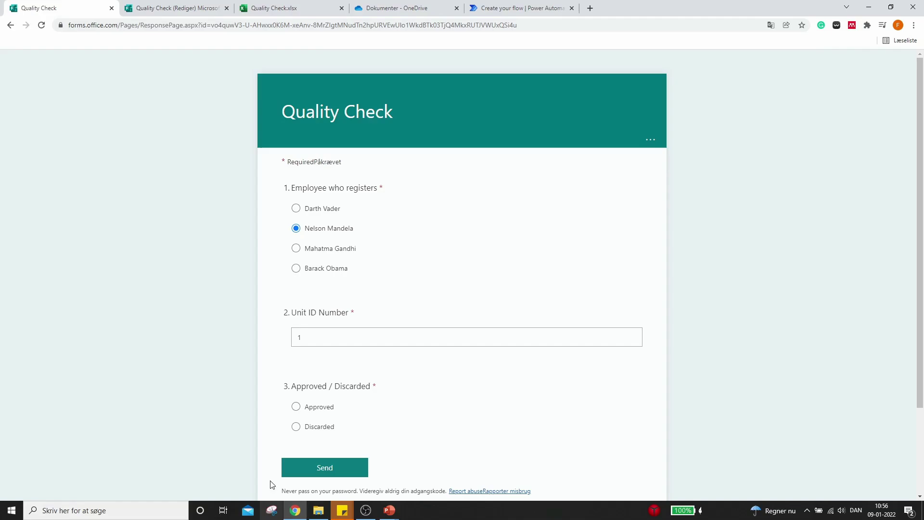
pyautogui.click(296, 407)
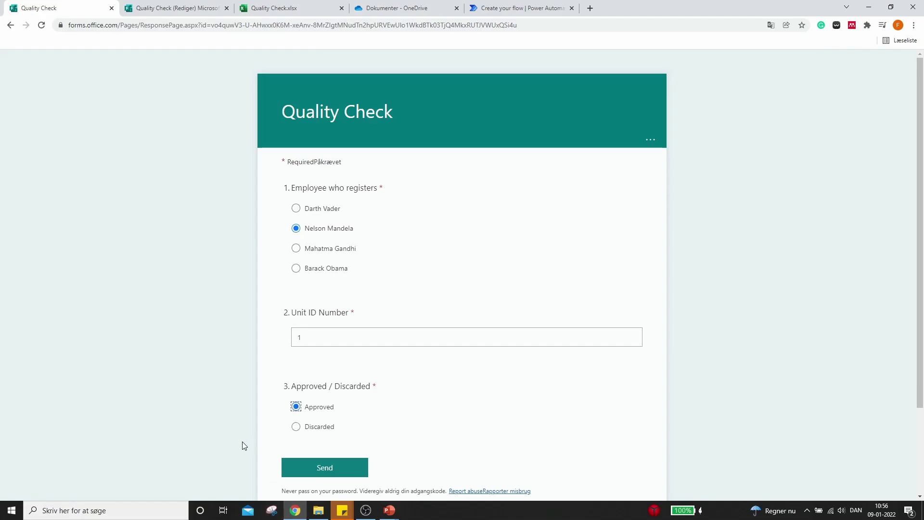
pyautogui.click(308, 473)
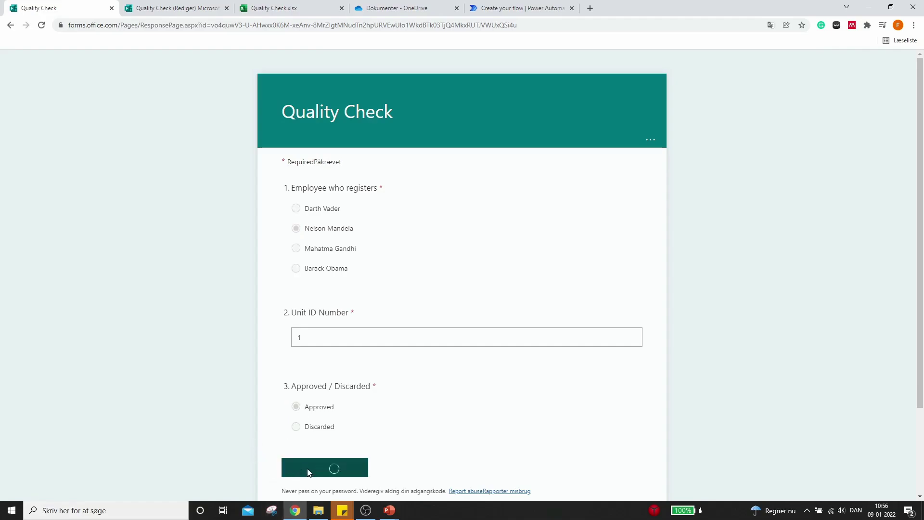
# Step: Submit another response for Mahatma Gandhi with Unit ID Number 2, marked Discarded with Surface defect as the cause for disproval
pyautogui.click(315, 230)
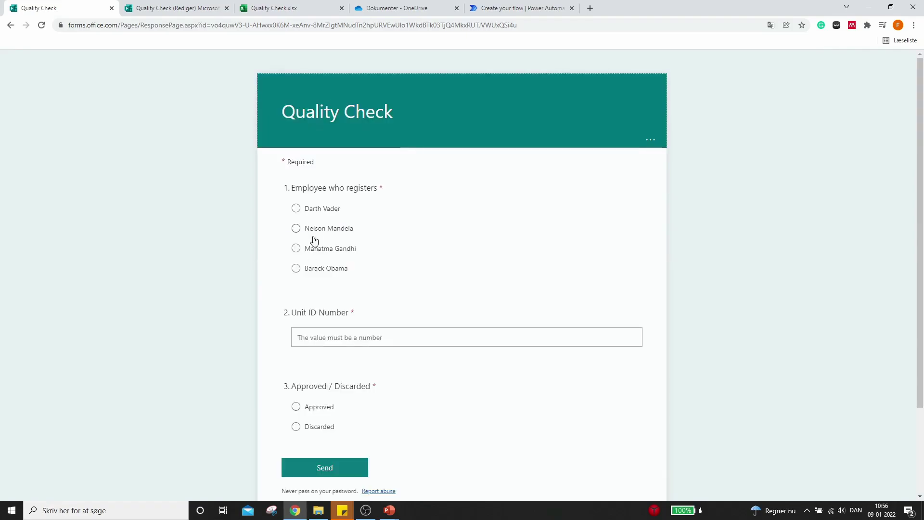
pyautogui.click(295, 248)
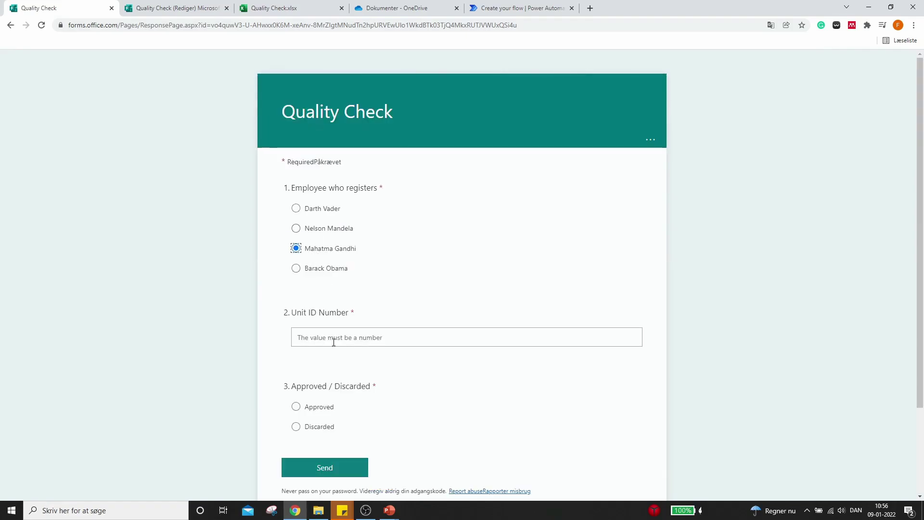
pyautogui.click(333, 338)
pyautogui.write('2')
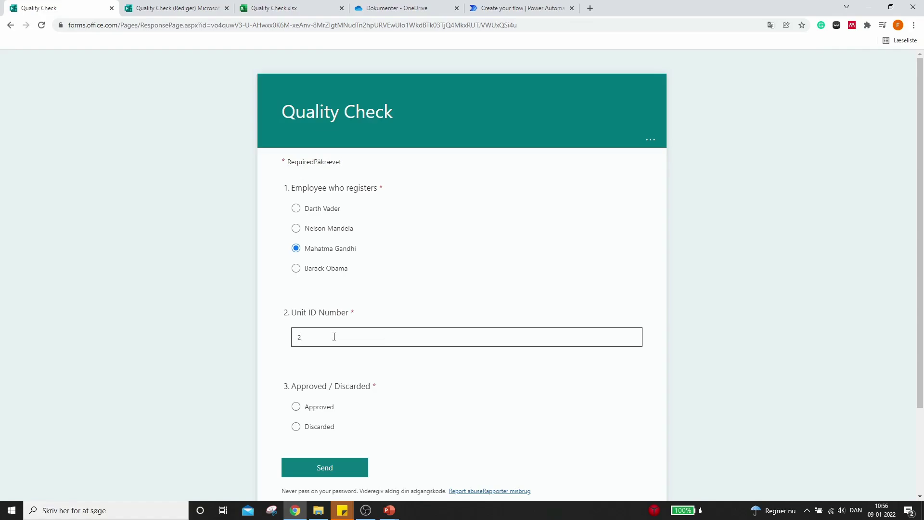
pyautogui.click(238, 347)
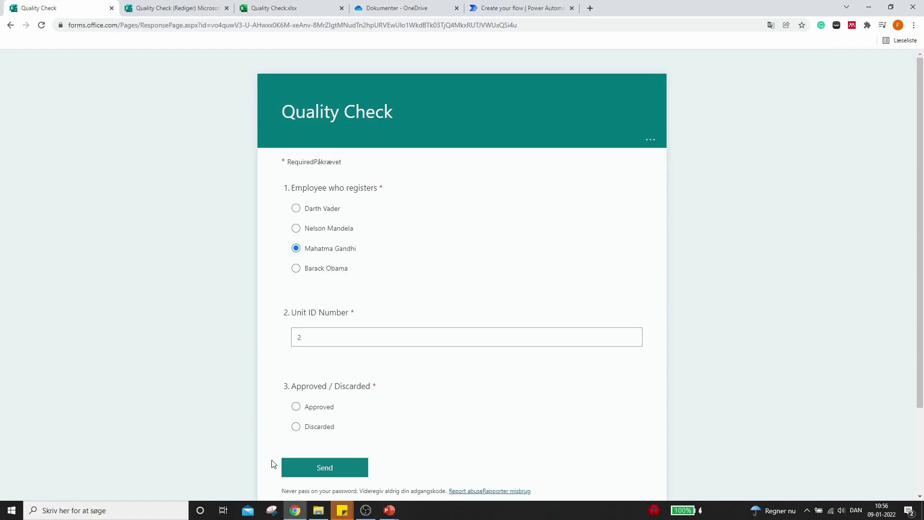
pyautogui.click(296, 426)
pyautogui.scroll(-3, 303, 428)
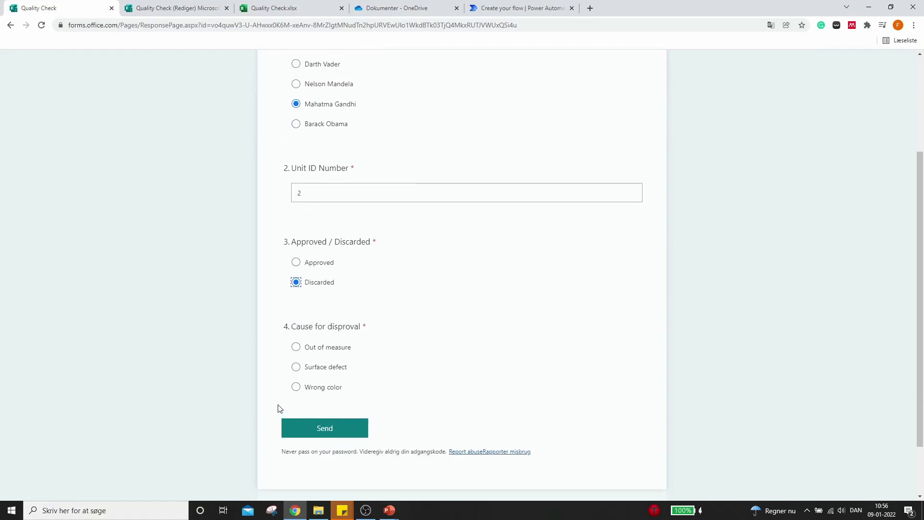
pyautogui.click(296, 367)
pyautogui.click(322, 429)
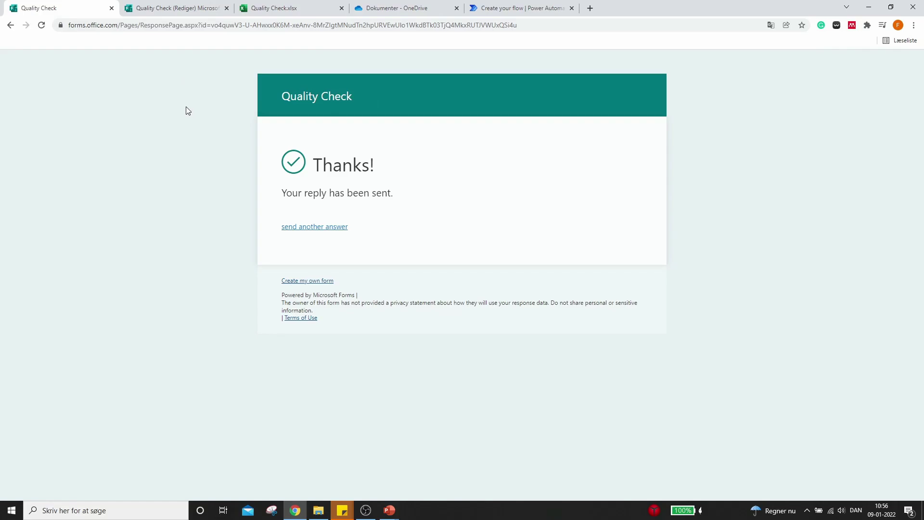
# Step: Review the Quality Check form's replies, view the exported responses in Excel, and close the exported workbook
pyautogui.click(178, 9)
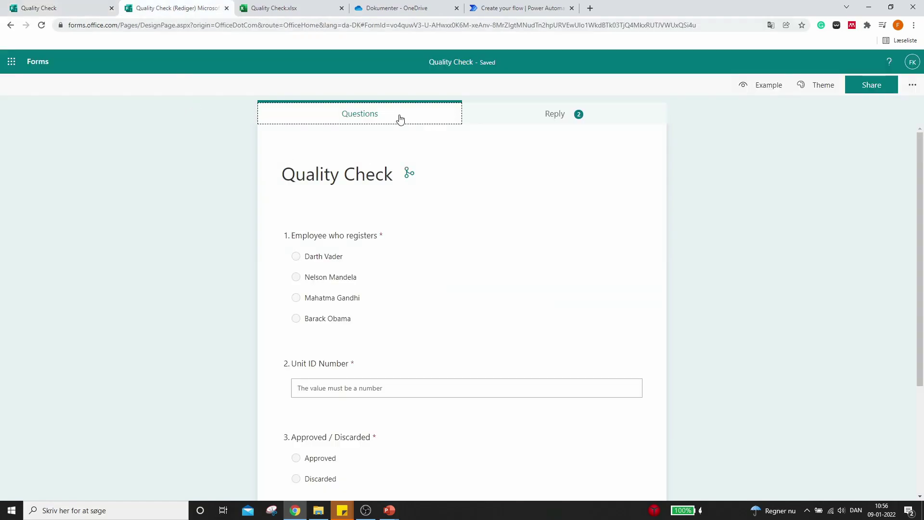
pyautogui.click(524, 119)
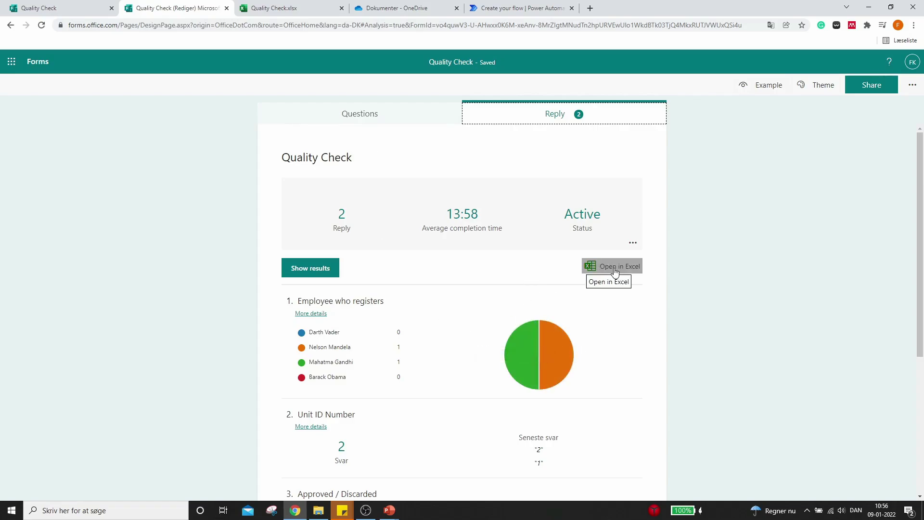
pyautogui.click(614, 267)
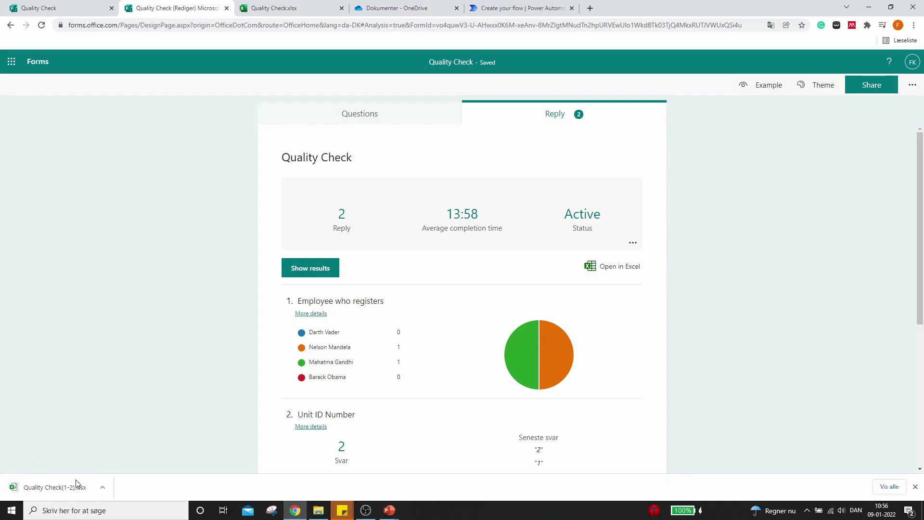
pyautogui.click(59, 488)
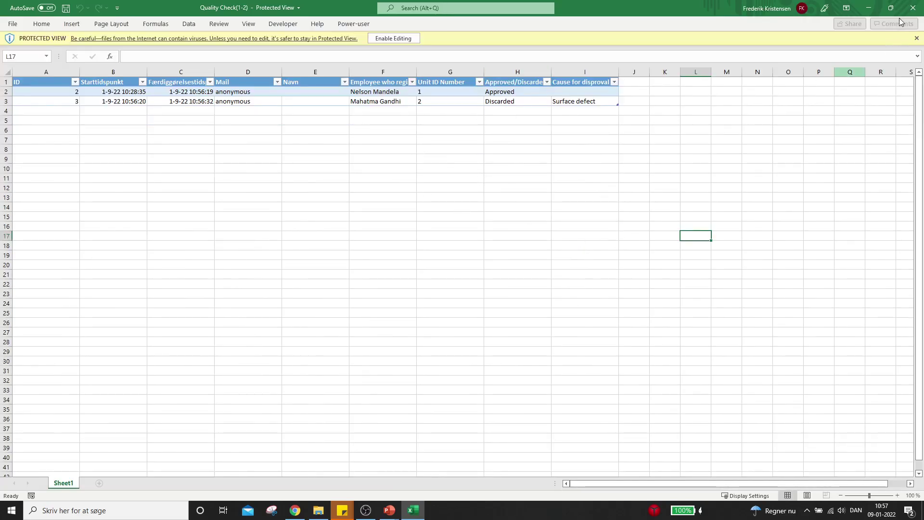
pyautogui.click(914, 8)
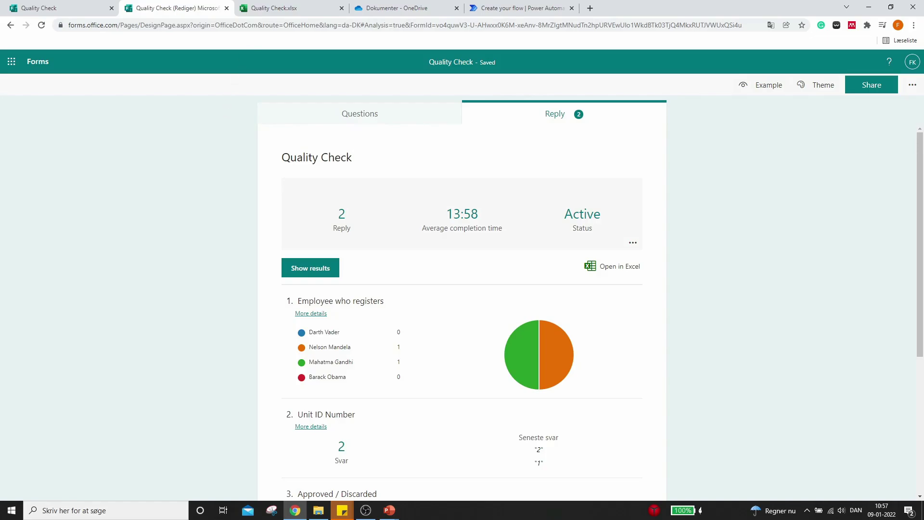
# Step: Examine the Date, Employee, ID Number, Approved/Discarded and Cause column headers in the online Quality Check.xlsx workbook
pyautogui.click(270, 8)
pyautogui.click(275, 255)
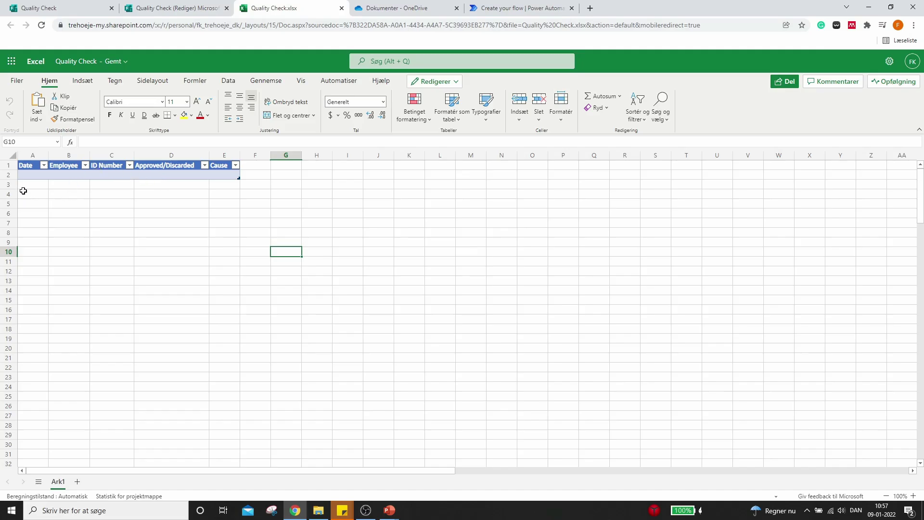
pyautogui.click(30, 164)
pyautogui.click(62, 164)
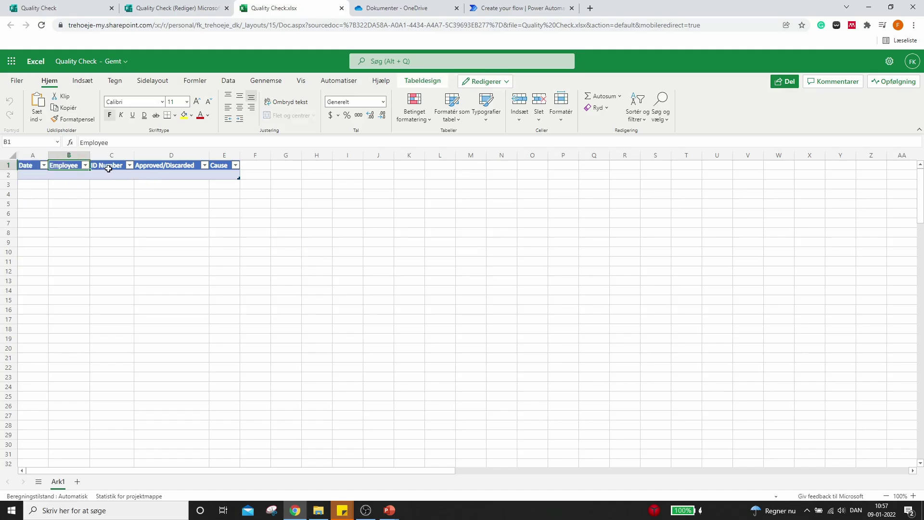
pyautogui.click(108, 165)
pyautogui.click(170, 167)
pyautogui.click(227, 167)
# Step: Select the whole table in Quality Check.xlsx and check its table name in the table design settings
pyautogui.moveTo(217, 174); pyautogui.dragTo(29, 167)
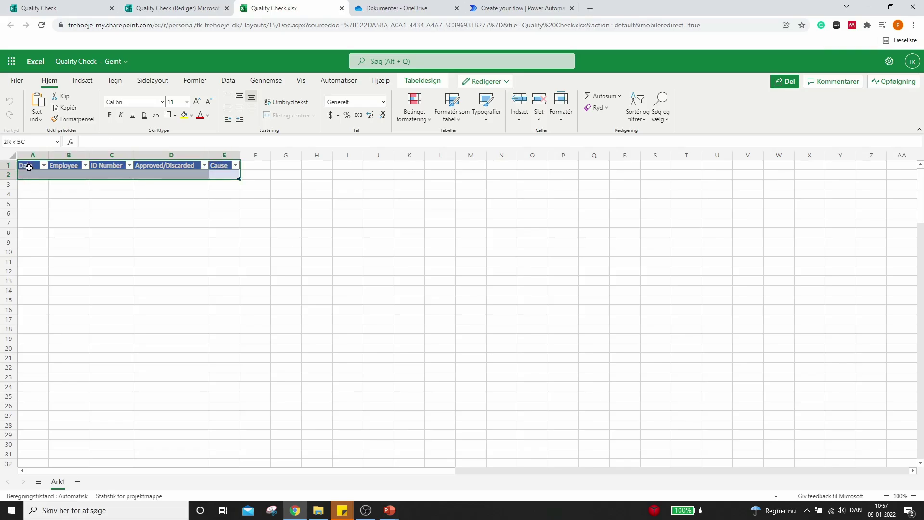
pyautogui.click(420, 81)
pyautogui.click(24, 96)
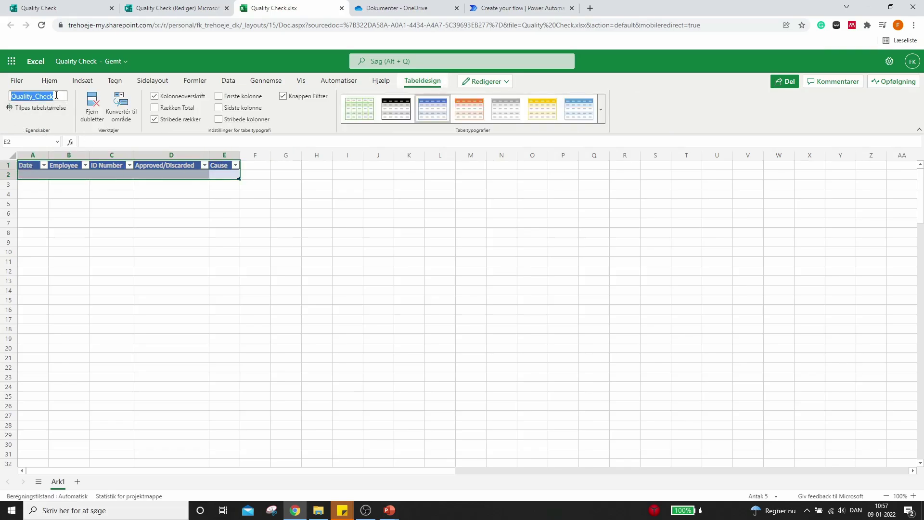
pyautogui.click(170, 229)
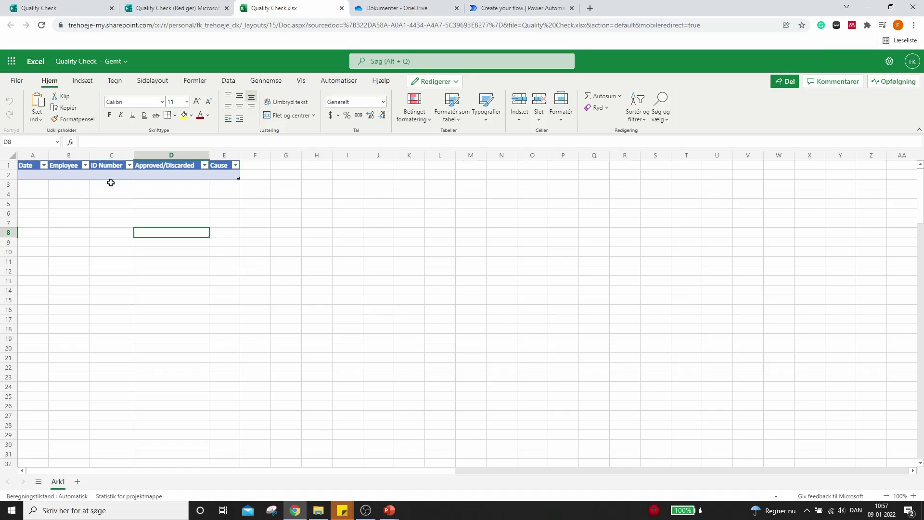
# Step: Switch to Power Automate and create an automated cloud flow triggered by Microsoft Forms' "When a new response is submitted"
pyautogui.click(497, 12)
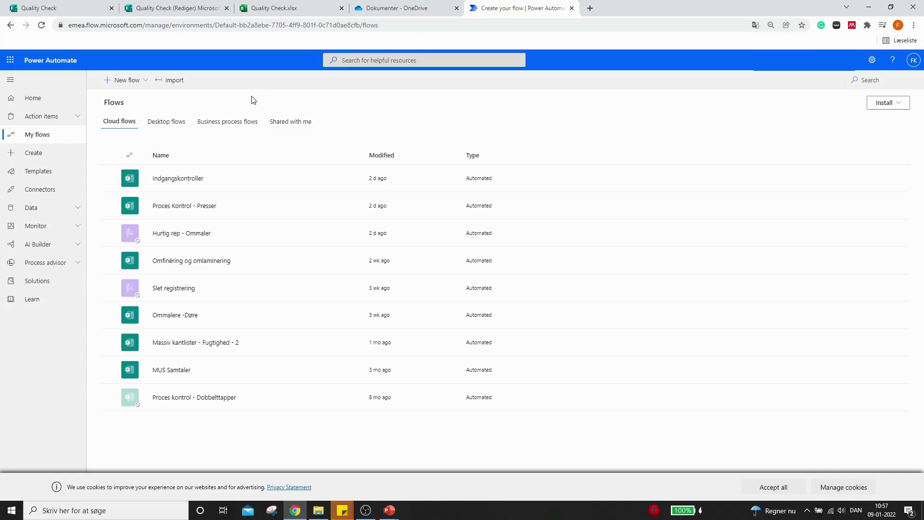
pyautogui.click(140, 84)
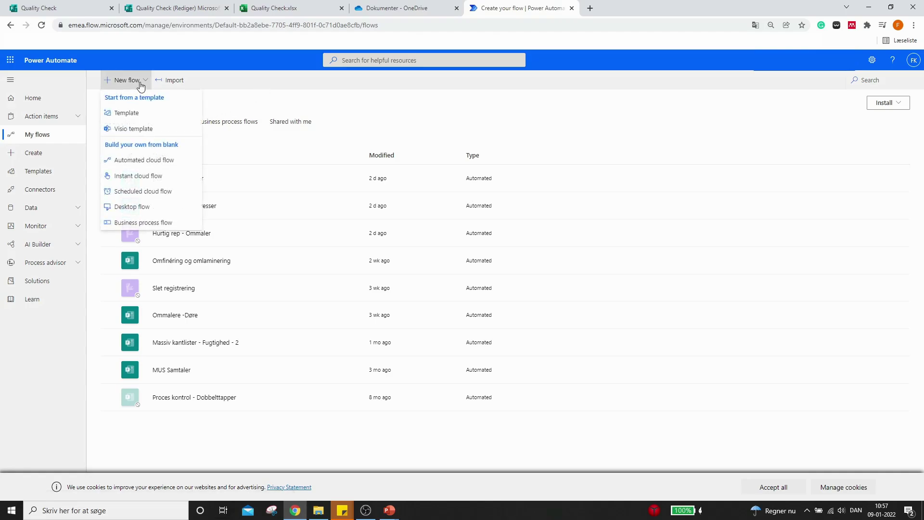
pyautogui.click(141, 161)
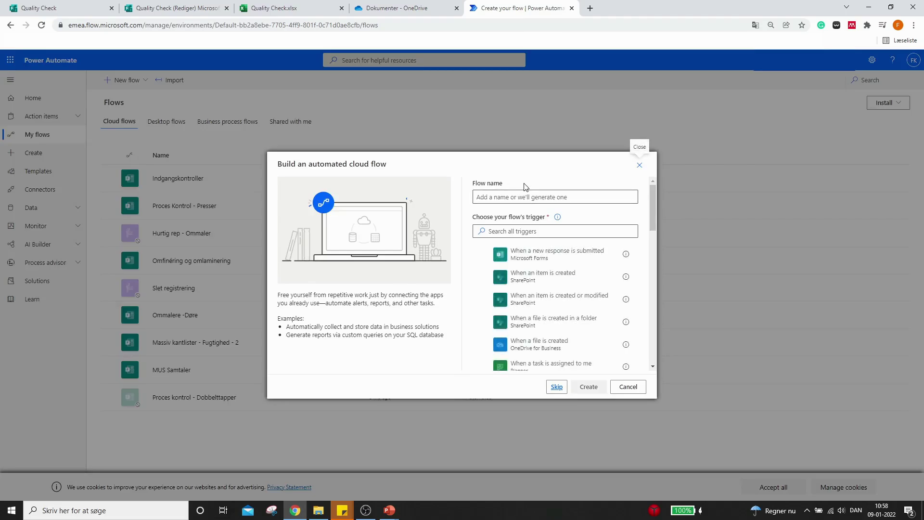
pyautogui.click(524, 254)
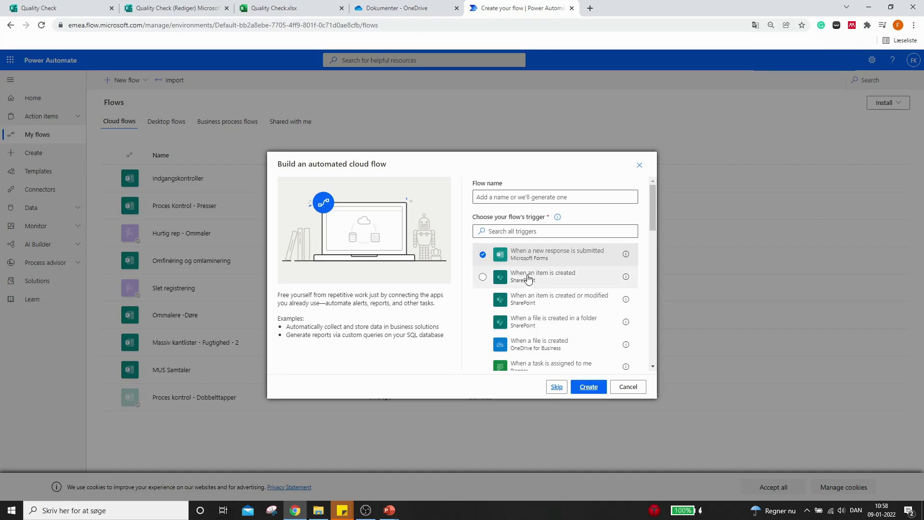
pyautogui.click(588, 386)
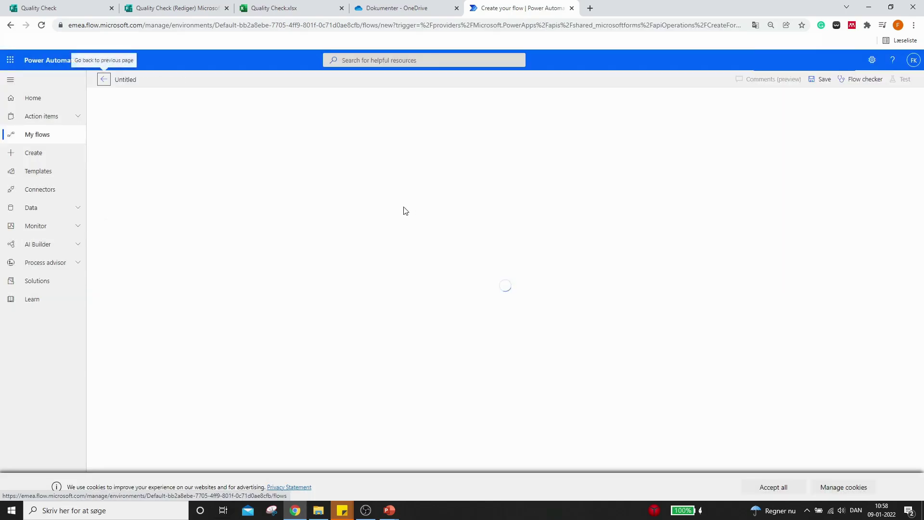
# Step: Set the trigger's Form Id to the Quality Check form
pyautogui.click(612, 125)
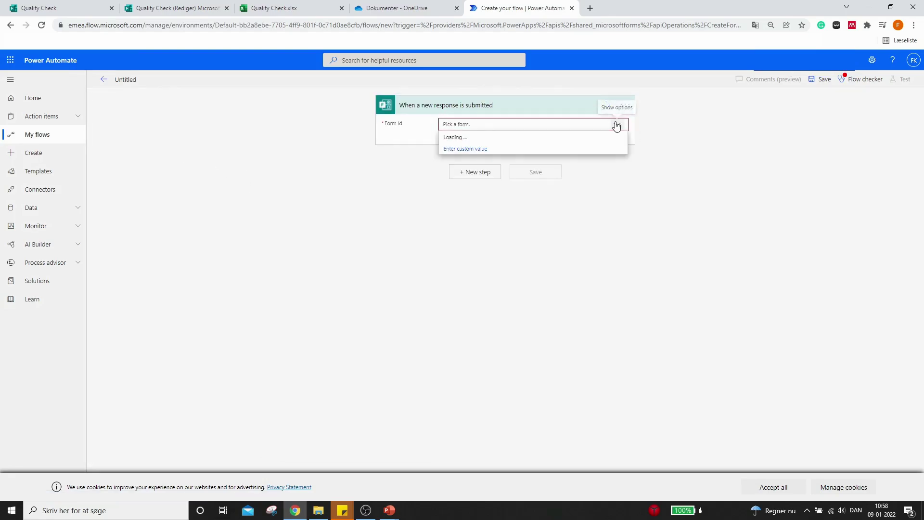
pyautogui.scroll(-5, 481, 202)
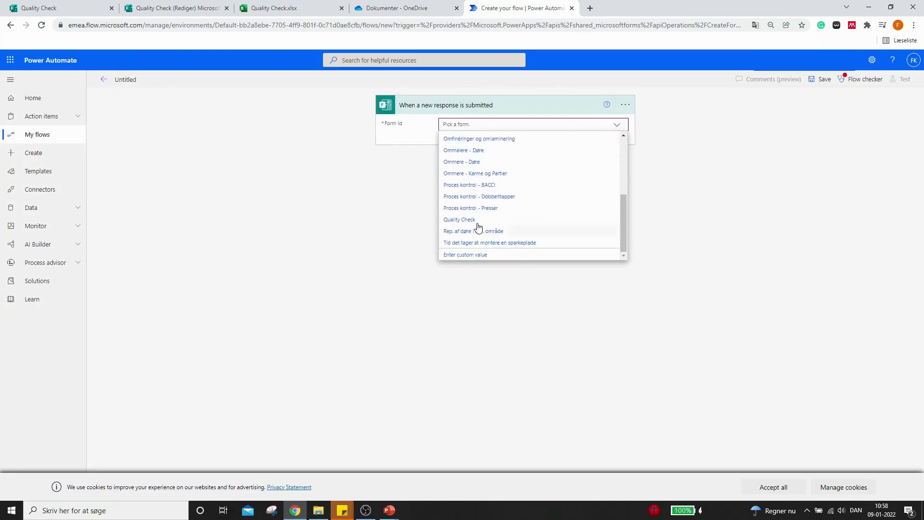
pyautogui.click(460, 220)
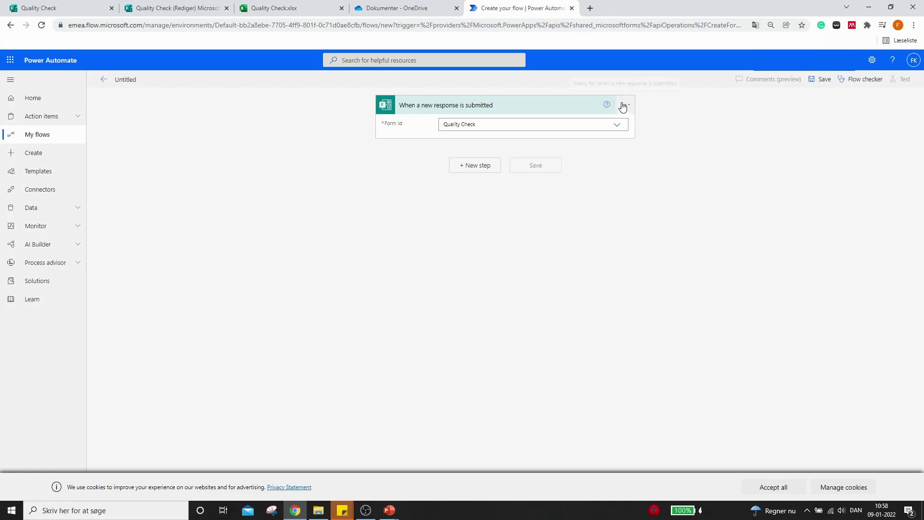
# Step: Turn off Split On in the settings of the "When a new response is submitted" trigger
pyautogui.click(624, 106)
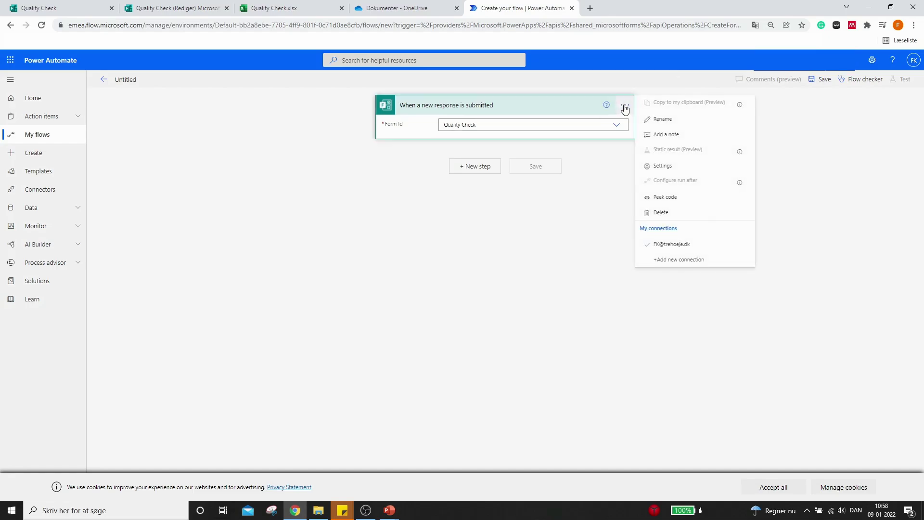
pyautogui.click(670, 165)
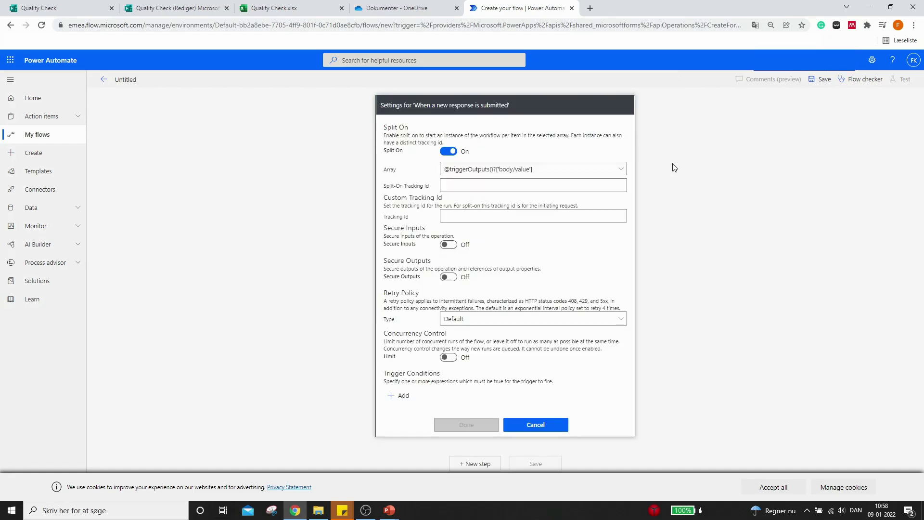
pyautogui.click(449, 151)
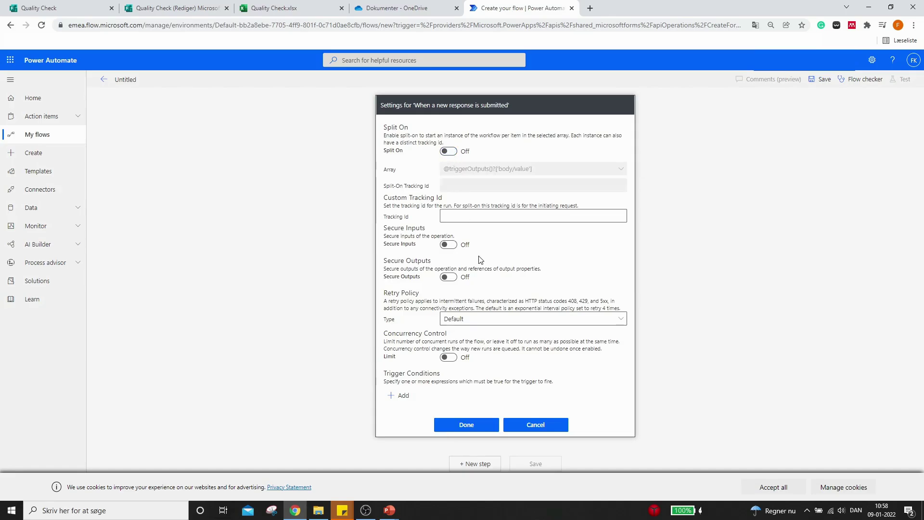
pyautogui.click(467, 420)
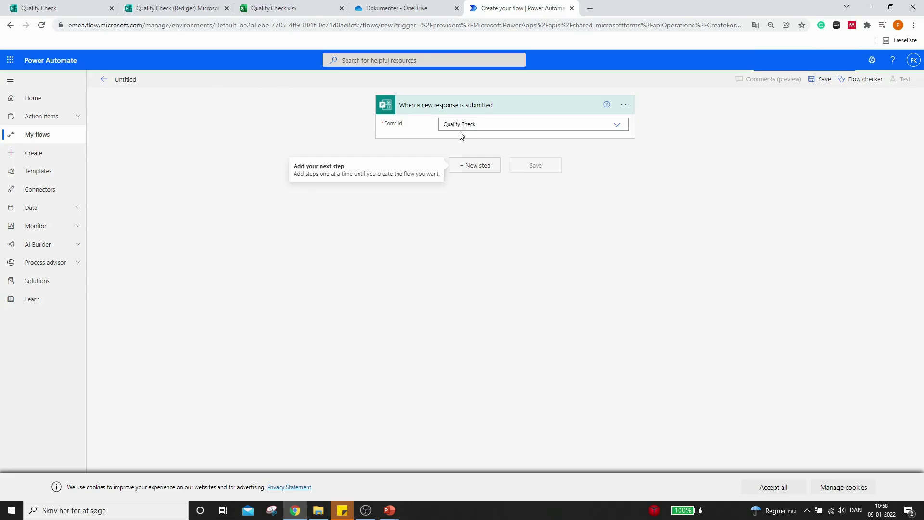
# Step: Add the Microsoft Forms action "Get response details" after the trigger
pyautogui.click(485, 167)
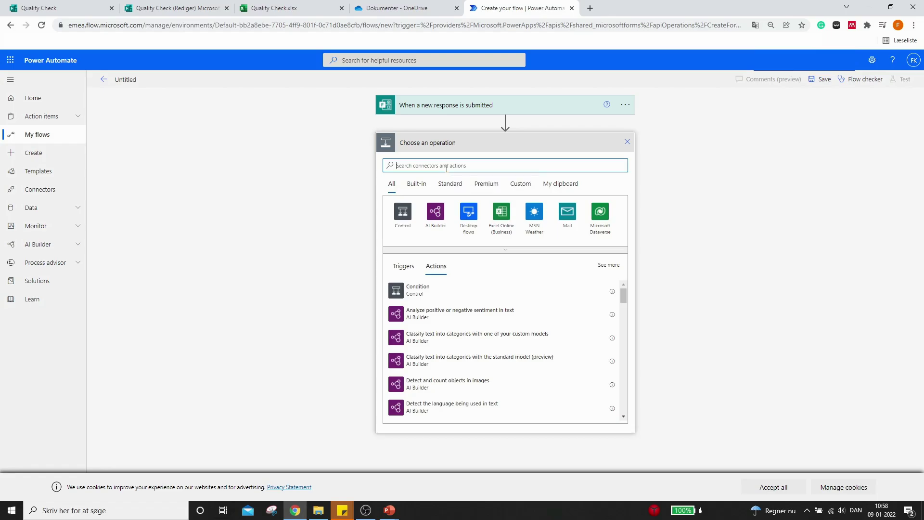
pyautogui.write('gET')
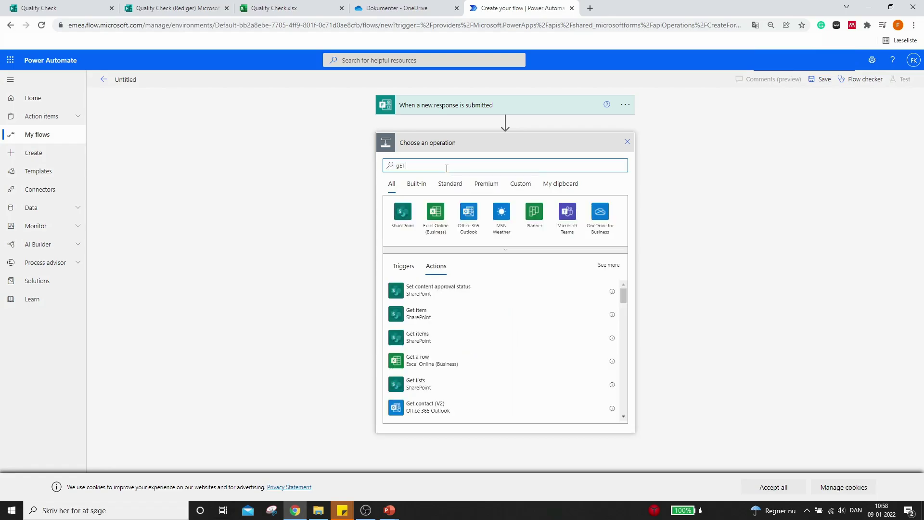
pyautogui.write(' RESPO')
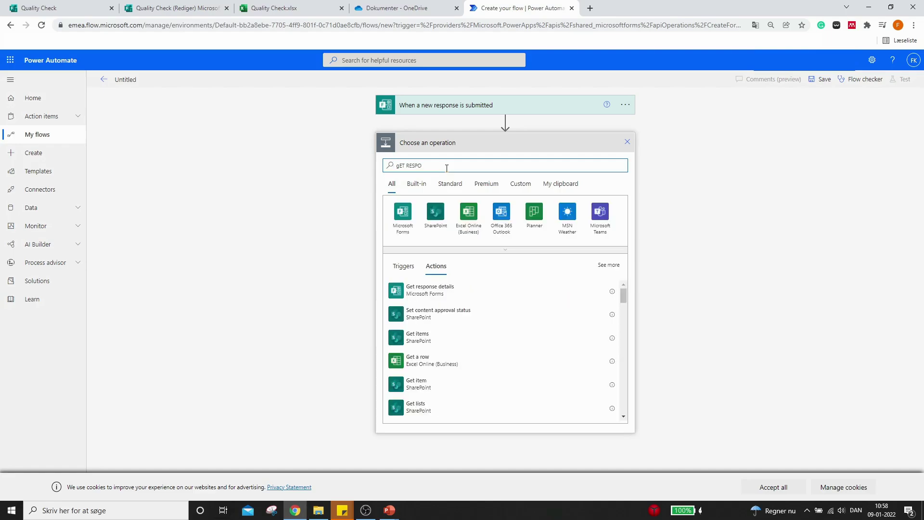
pyautogui.click(434, 290)
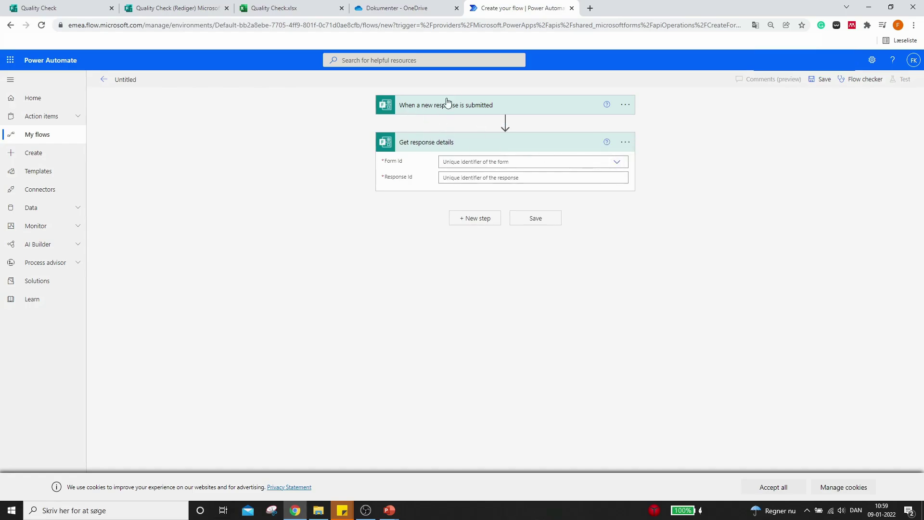
# Step: In Get response details, set Form Id to Quality Check and Response Id to the trigger's "List of response notifications Response Id"
pyautogui.click(616, 163)
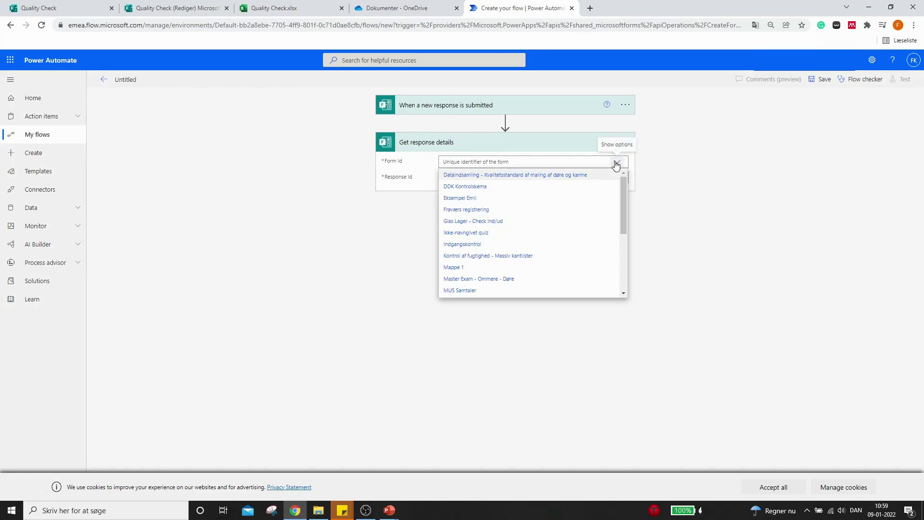
pyautogui.scroll(-5, 584, 252)
pyautogui.click(467, 258)
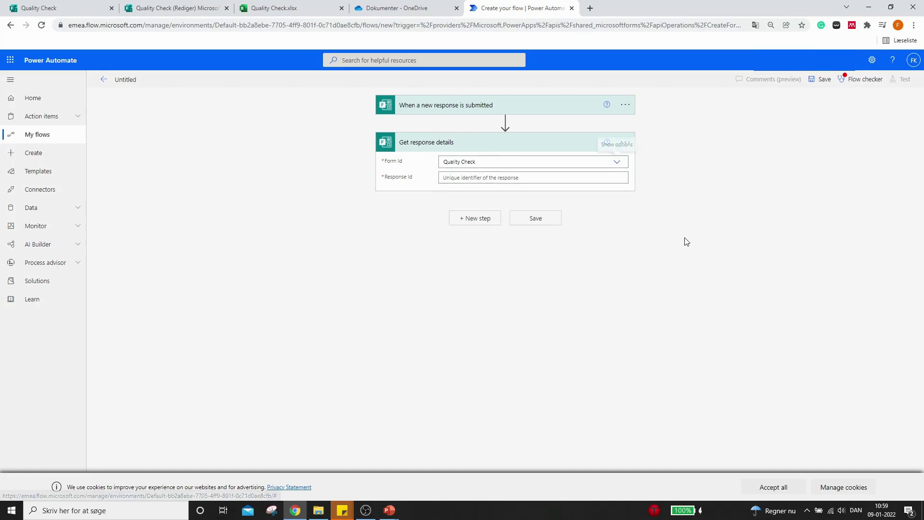
pyautogui.click(504, 178)
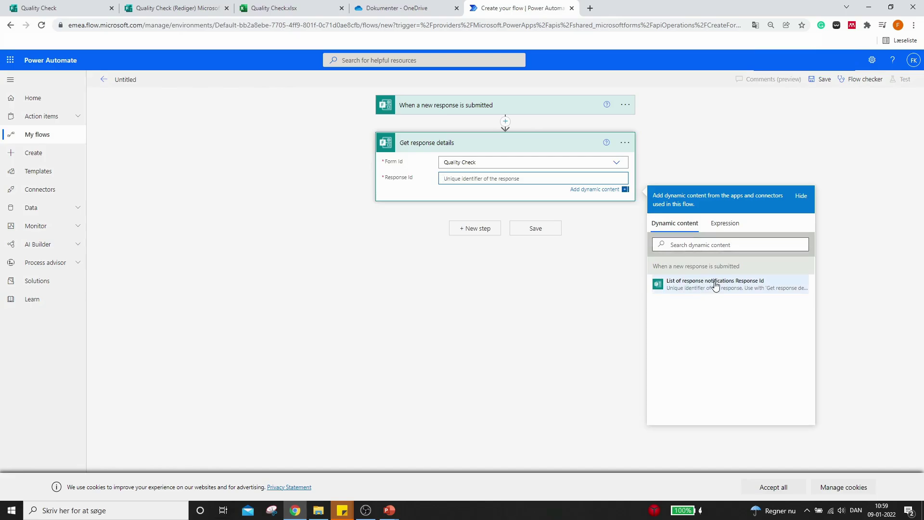
pyautogui.click(702, 285)
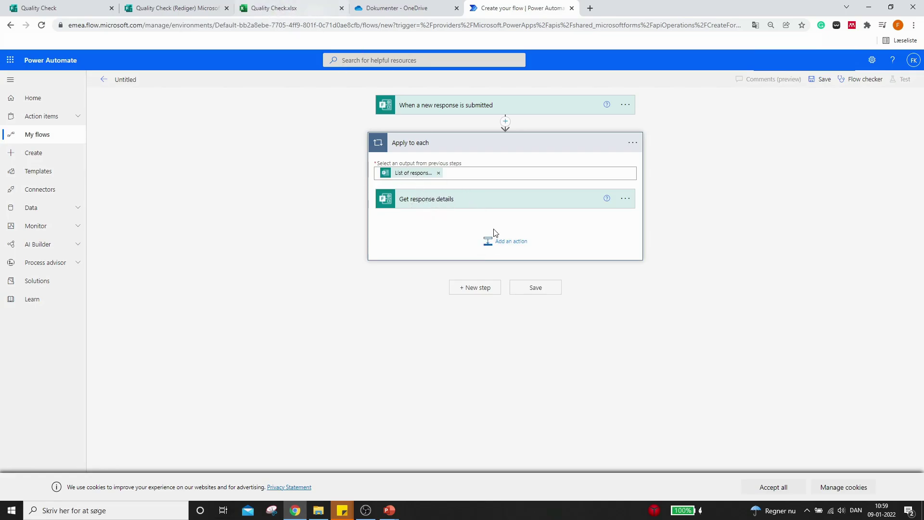
# Step: Add the Excel Online (Business) action "Add a row into a table" inside the Apply to each loop, below Get response details
pyautogui.click(507, 244)
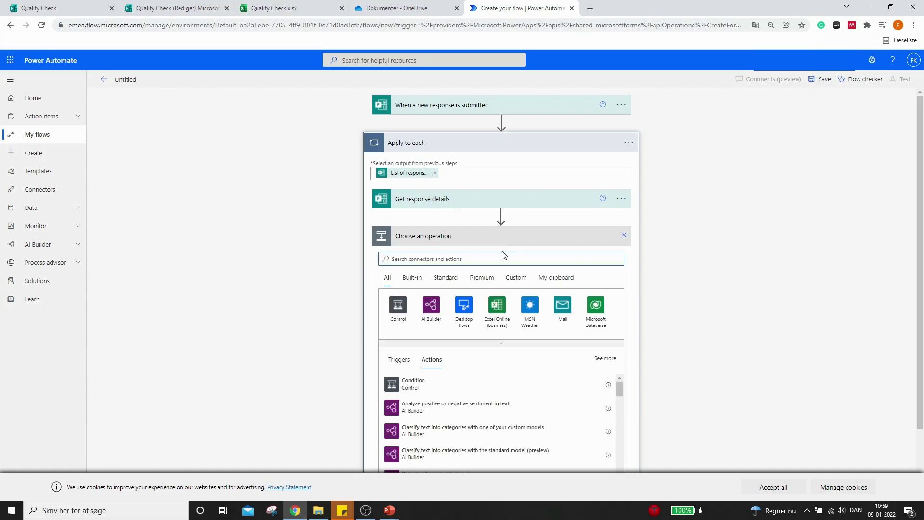
pyautogui.write('add a row')
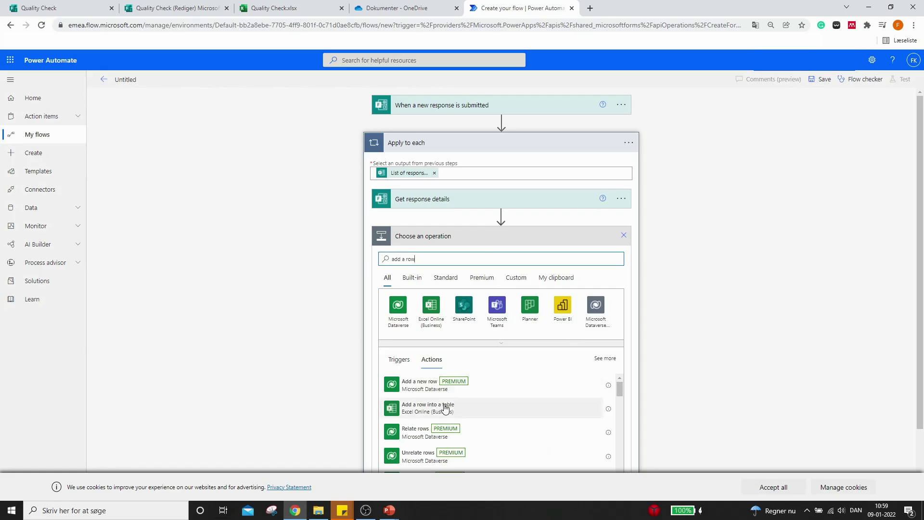
pyautogui.click(421, 413)
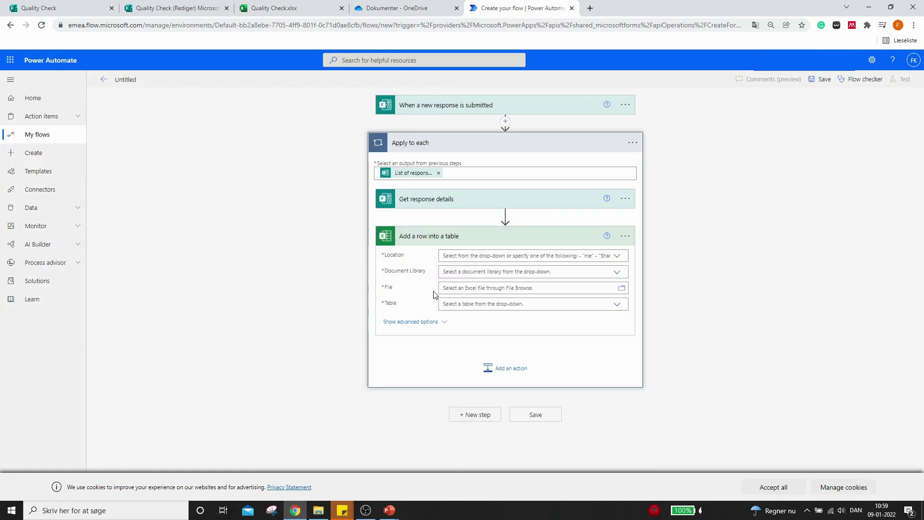
# Step: Set the Add a row into a table action's Location to OneDrive for Business and its Document Library to OneDrive
pyautogui.click(613, 260)
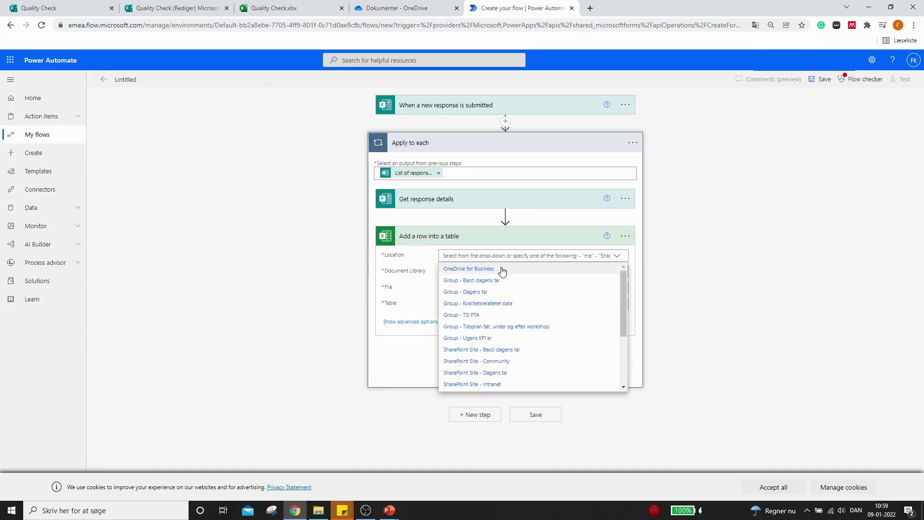
pyautogui.click(478, 269)
pyautogui.click(615, 273)
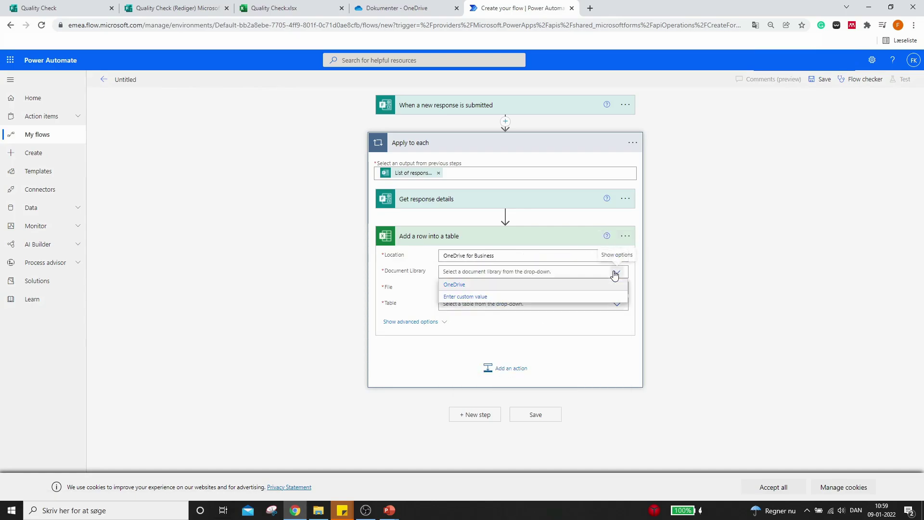
pyautogui.click(558, 286)
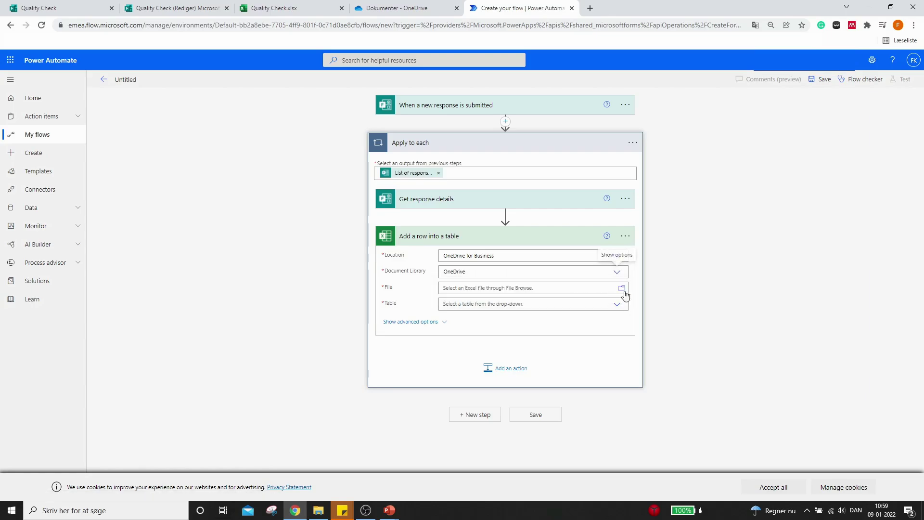
# Step: Choose /Dokumenter/Quality Check.xlsx as the file for the new row and Quality_Check as the table
pyautogui.click(621, 291)
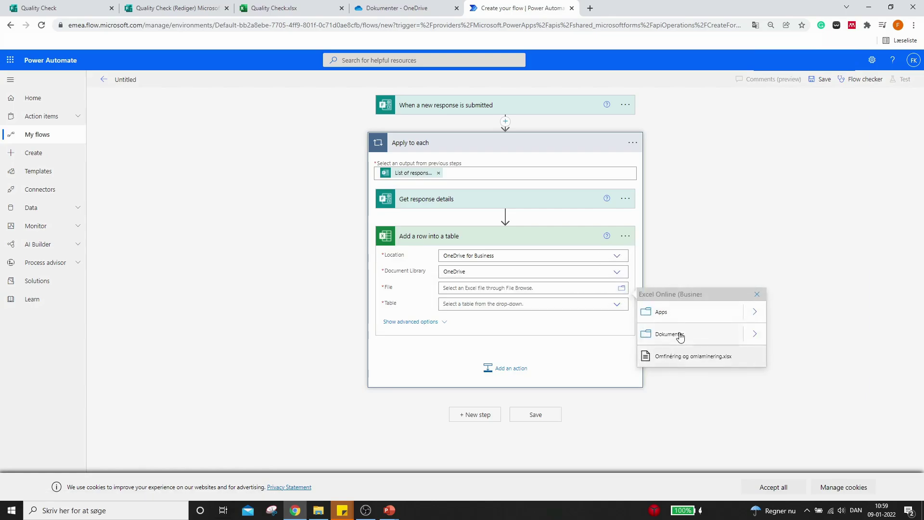
pyautogui.click(753, 337)
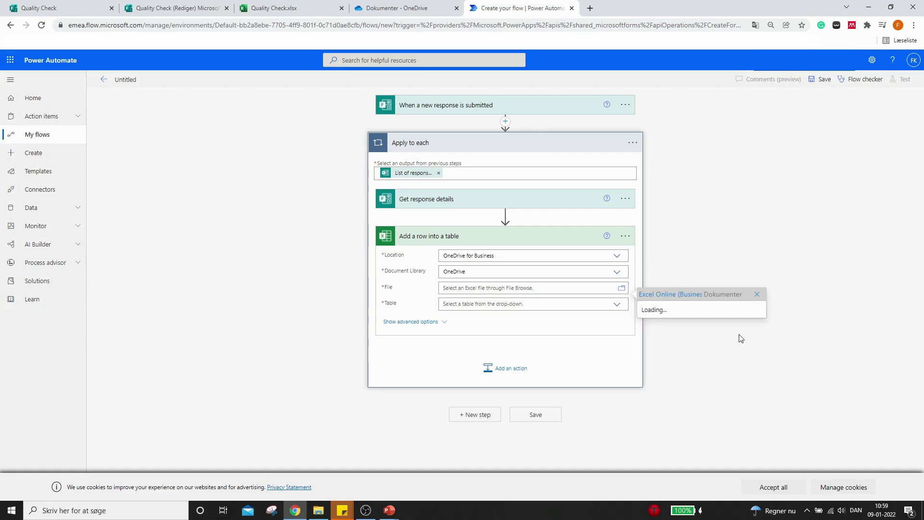
pyautogui.click(680, 356)
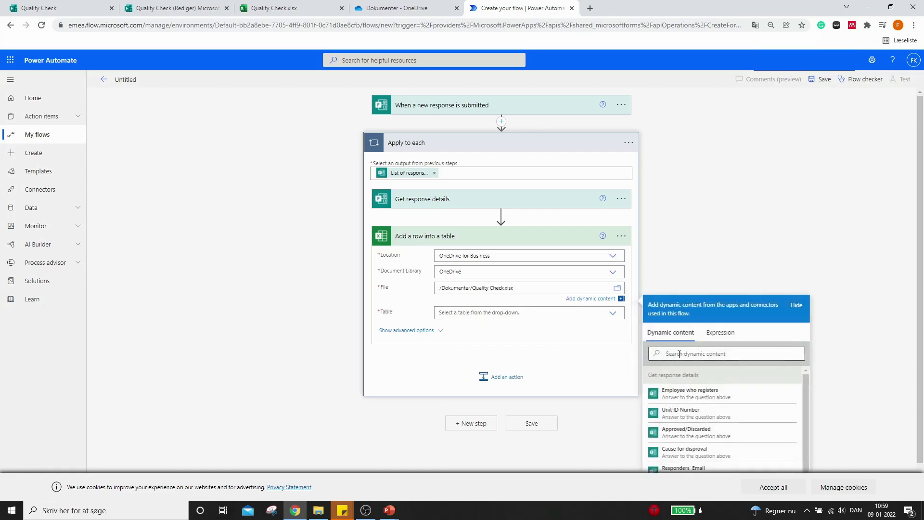
pyautogui.click(572, 351)
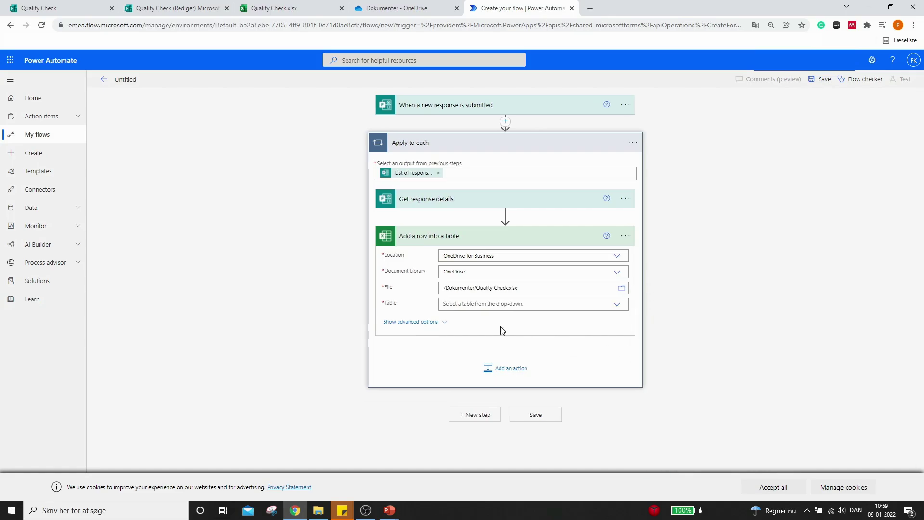
pyautogui.click(616, 304)
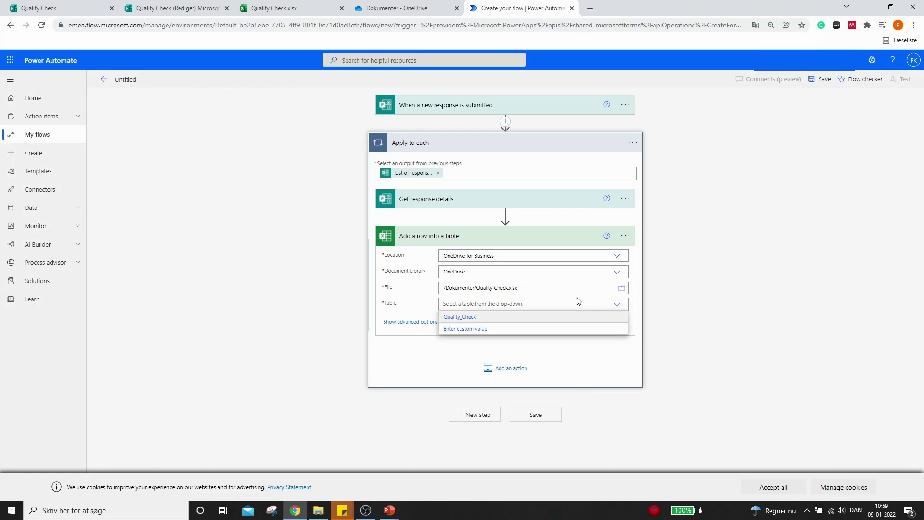
pyautogui.click(467, 318)
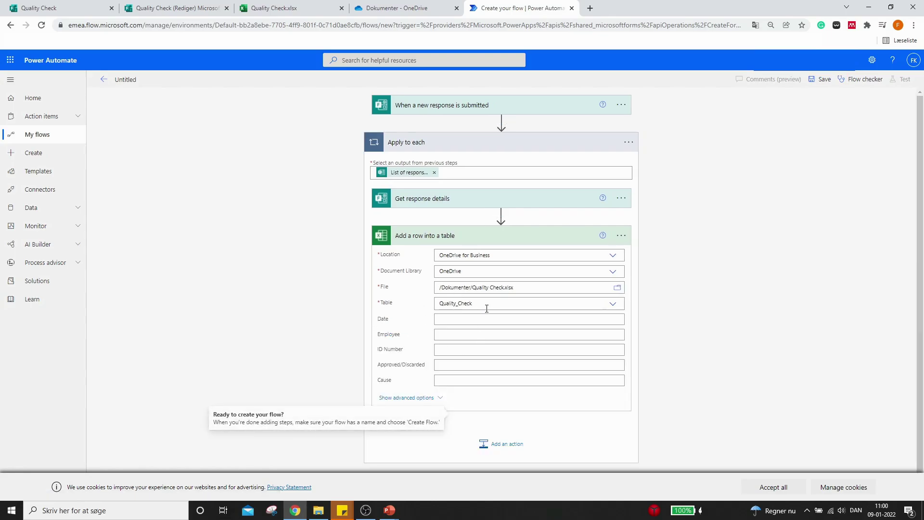
# Step: Map the Date column to the form's Submission time and the Employee column to the "Employee who registers" answer
pyautogui.click(456, 319)
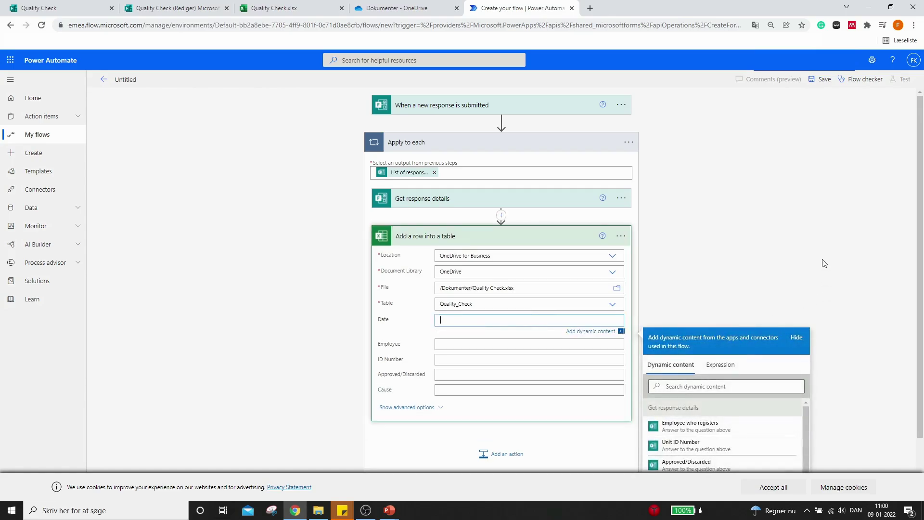
pyautogui.scroll(-1, 826, 262)
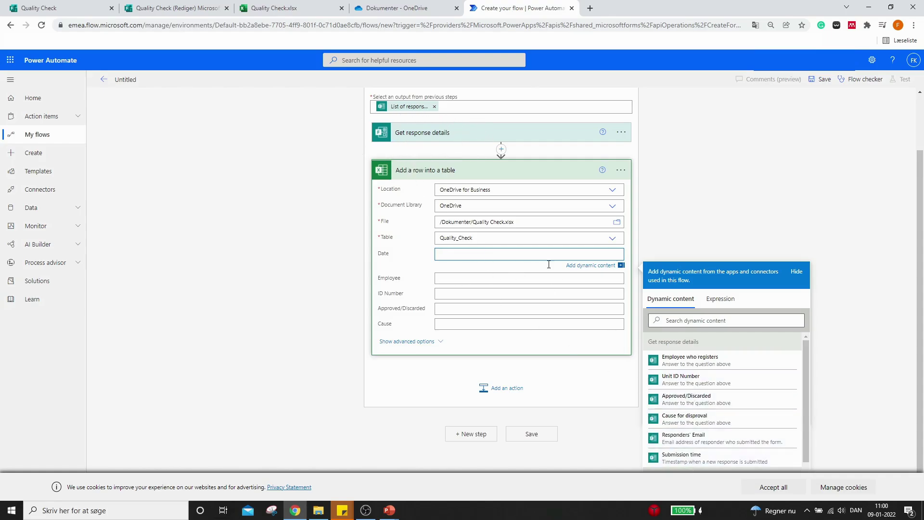
pyautogui.click(684, 460)
pyautogui.click(490, 278)
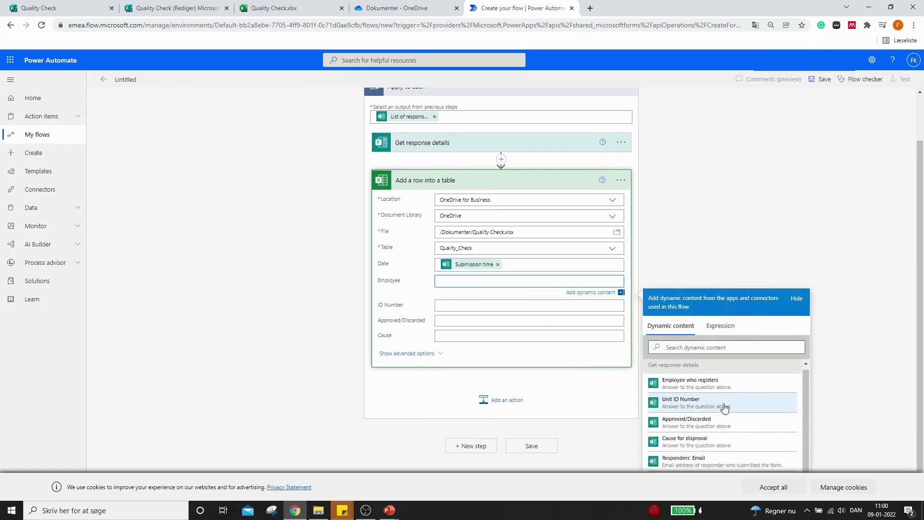
pyautogui.scroll(-1, 725, 408)
pyautogui.scroll(1, 717, 399)
pyautogui.click(704, 388)
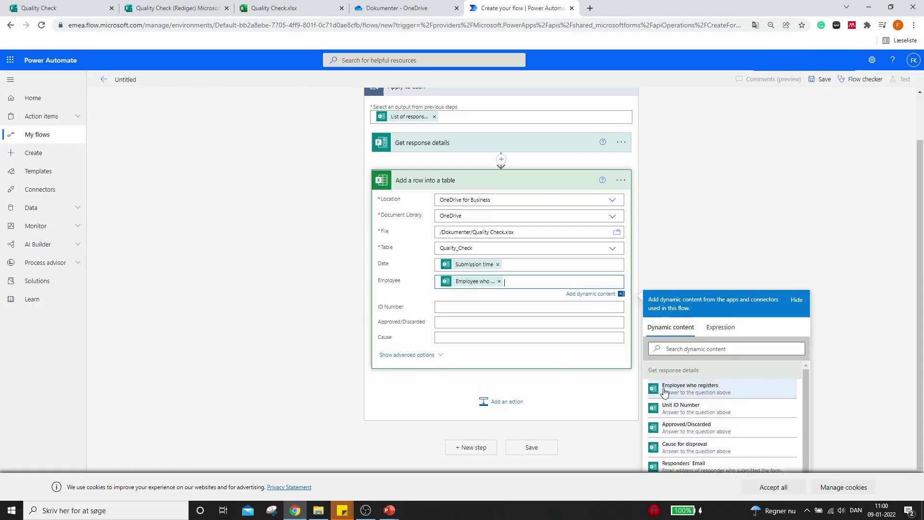
# Step: Map the ID Number column to the Unit ID Number answer and the Approved/Discarded column to the Approved/Discarded answer
pyautogui.click(457, 310)
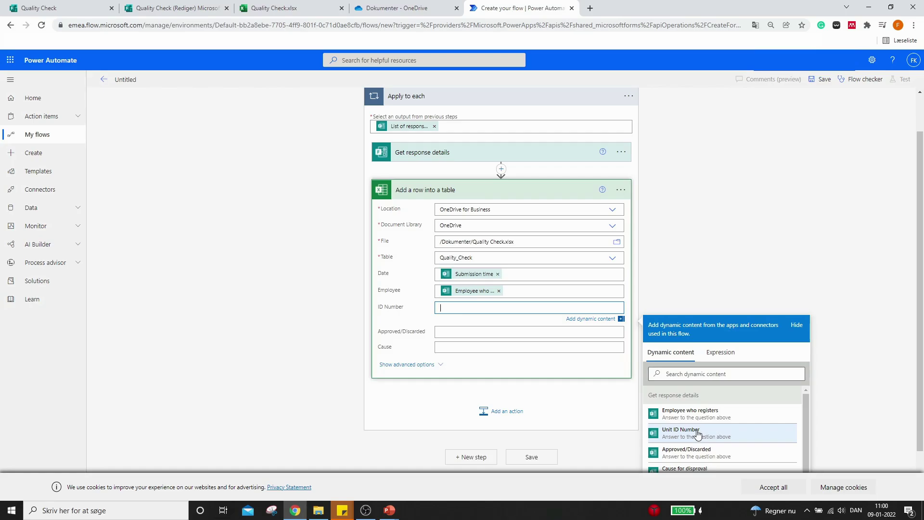
pyautogui.click(697, 434)
pyautogui.click(438, 332)
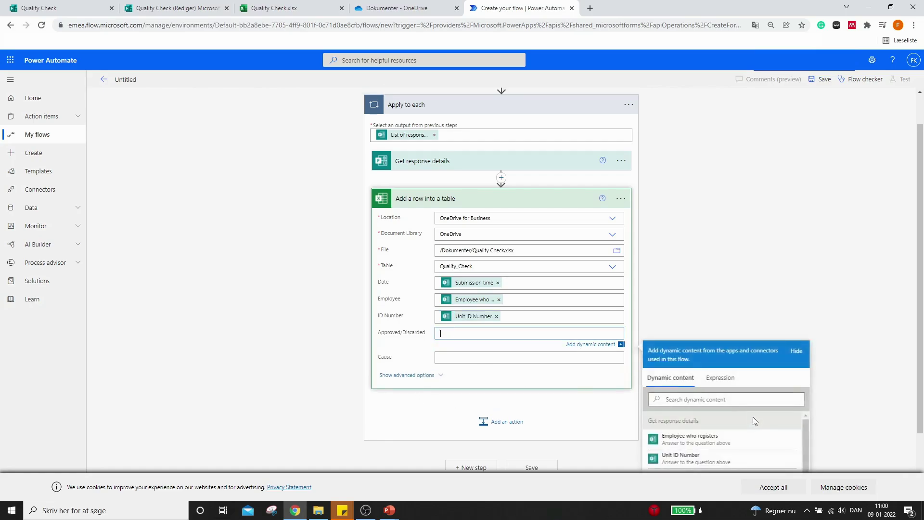
pyautogui.scroll(-1, 756, 435)
pyautogui.click(722, 440)
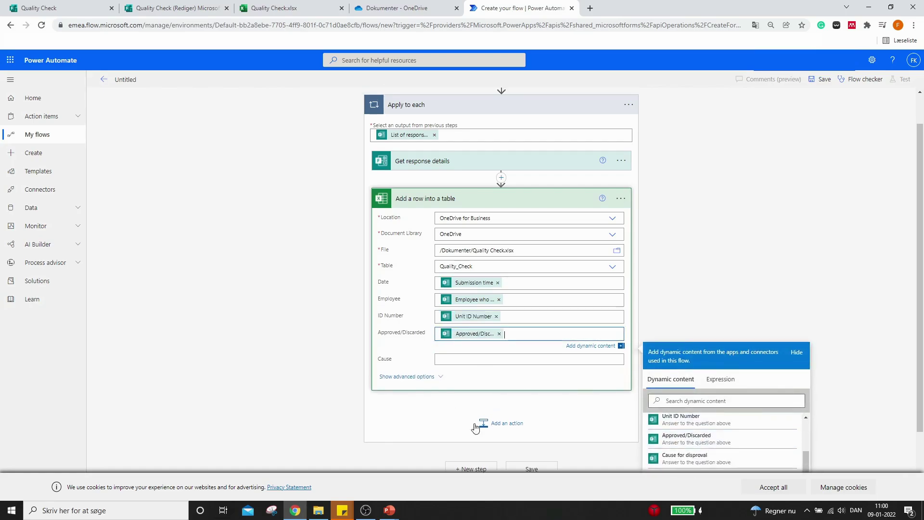
# Step: Map the Cause column to the form's "Cause for disproval" answer and close the dynamic content list
pyautogui.click(474, 359)
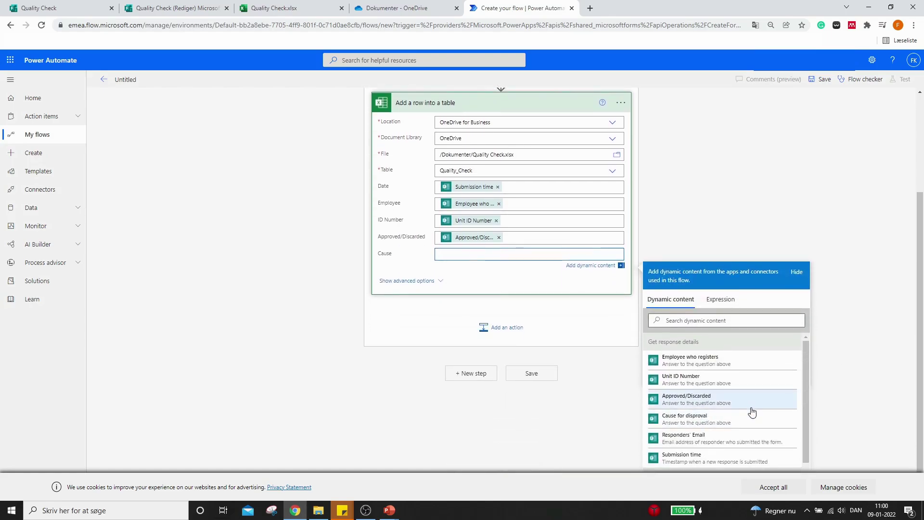
pyautogui.click(706, 424)
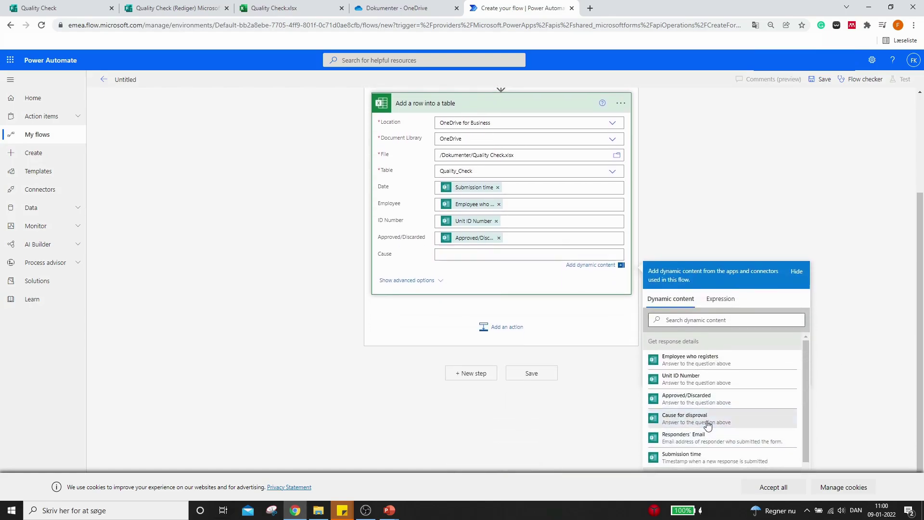
pyautogui.click(620, 267)
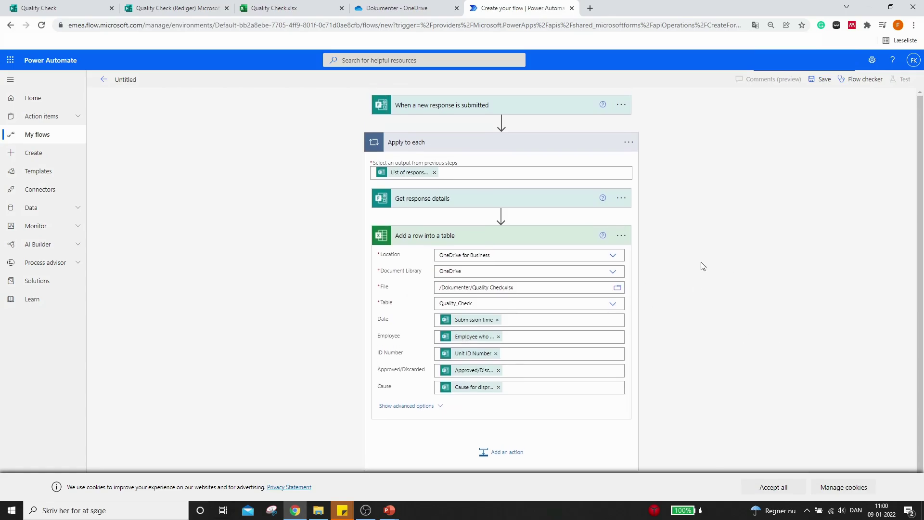
# Step: Accept all cookies to clear the banner and save the flow
pyautogui.scroll(-1, 703, 266)
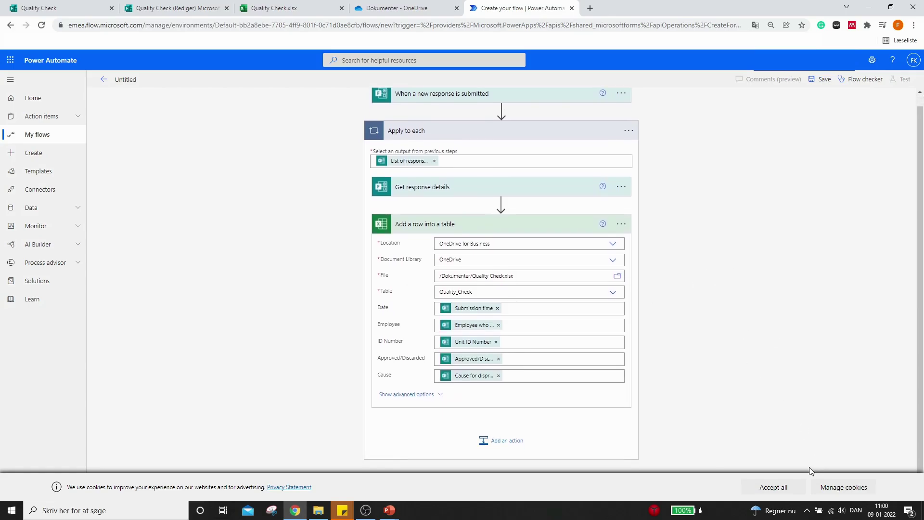
pyautogui.click(773, 486)
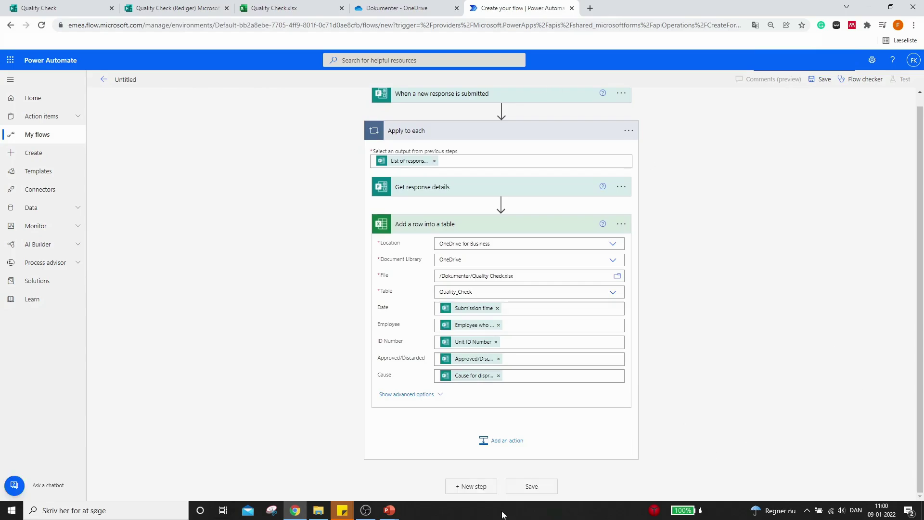
pyautogui.click(531, 487)
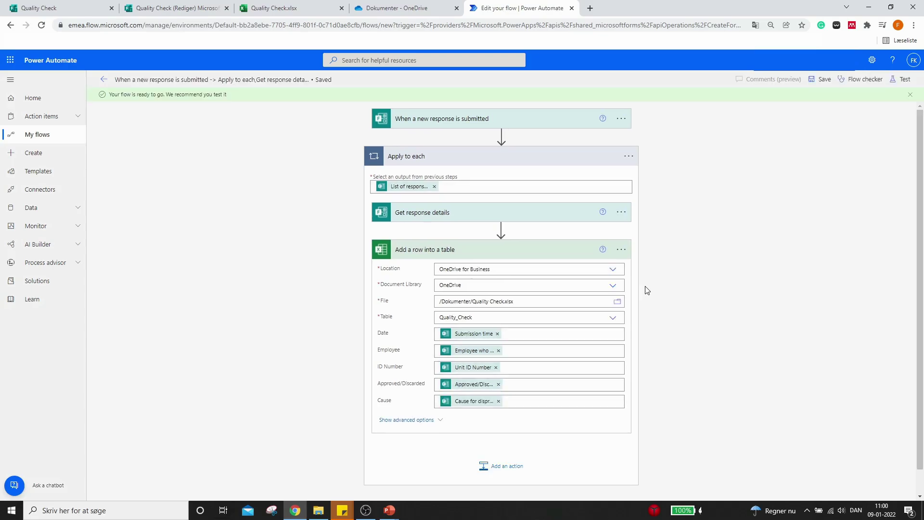
# Step: Leave the editor for the flow's details page and dismiss the "Your flow is ready to go" notice
pyautogui.click(105, 81)
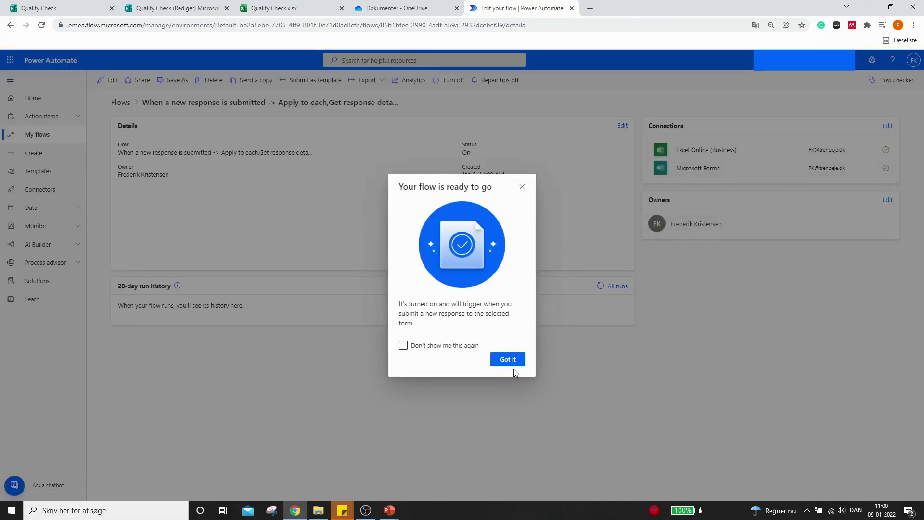
pyautogui.click(510, 362)
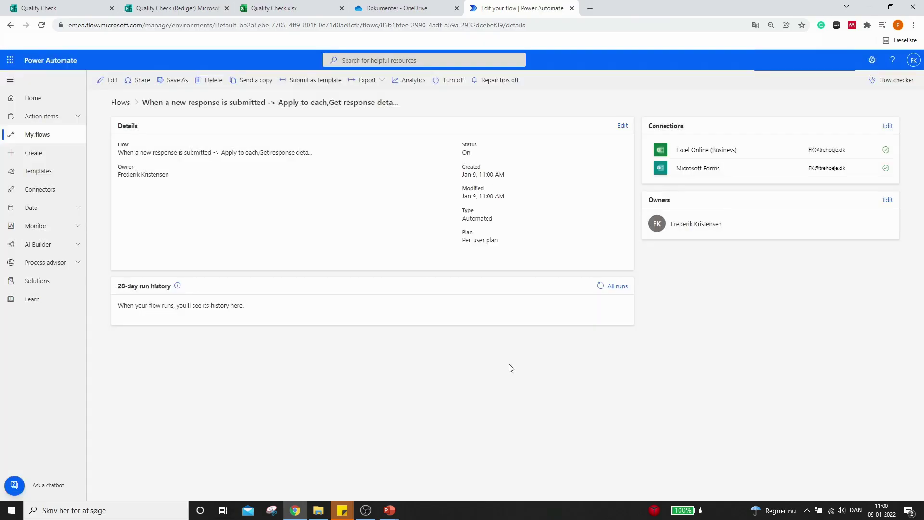
# Step: In the Quality Check form, send another response with employee Barack Obama, Unit ID Number 3 and the answer Approved
pyautogui.click(55, 9)
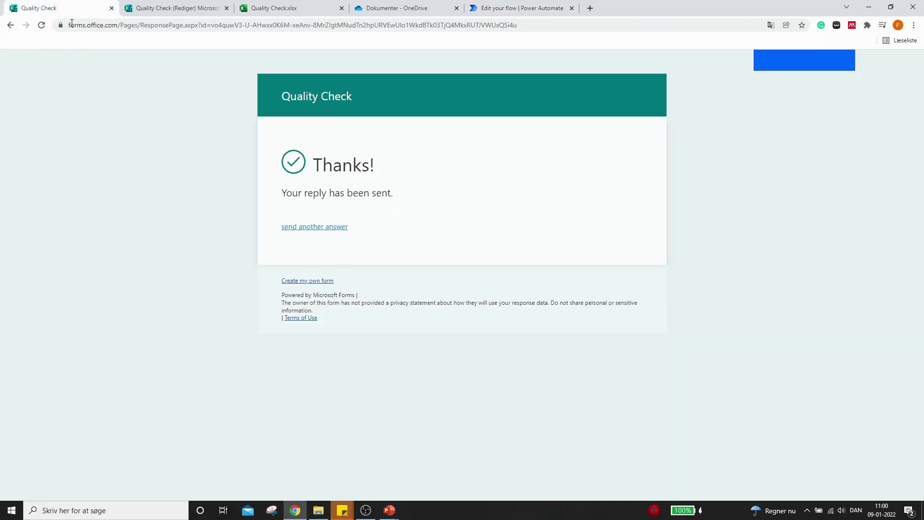
pyautogui.click(313, 227)
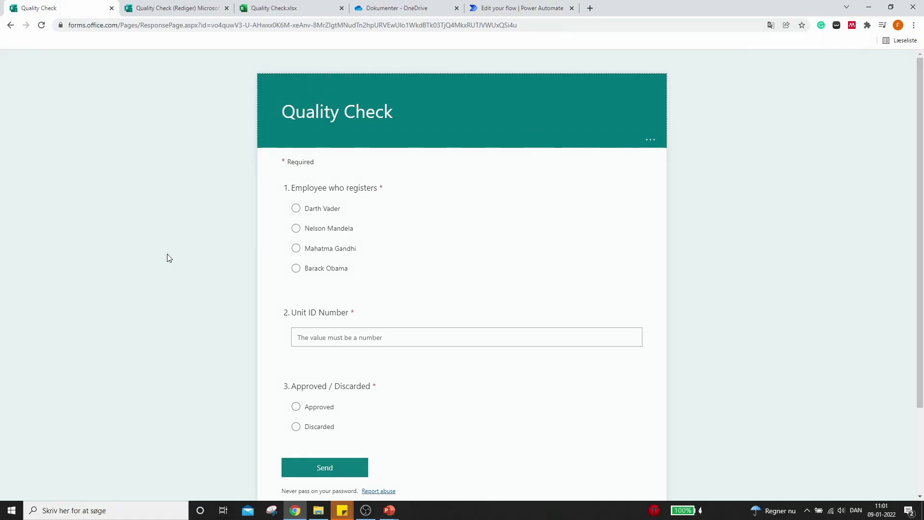
pyautogui.click(296, 268)
pyautogui.click(309, 337)
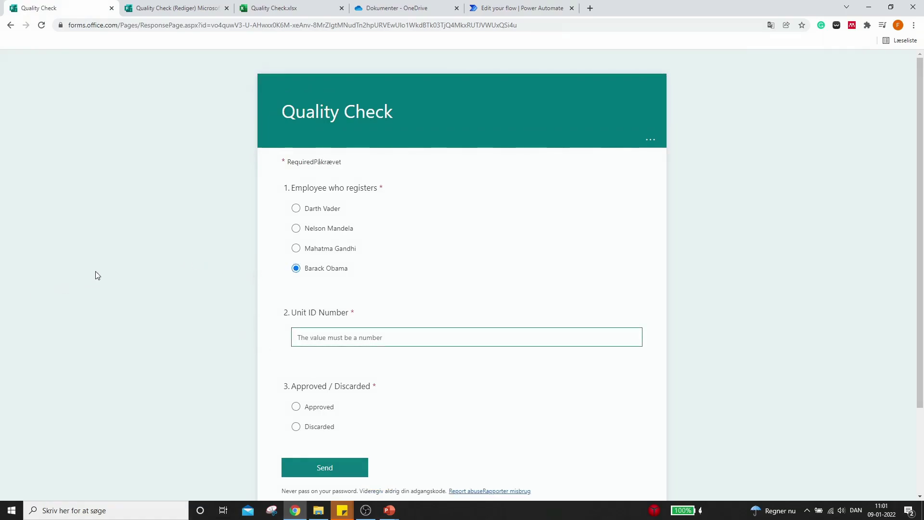
pyautogui.write('3')
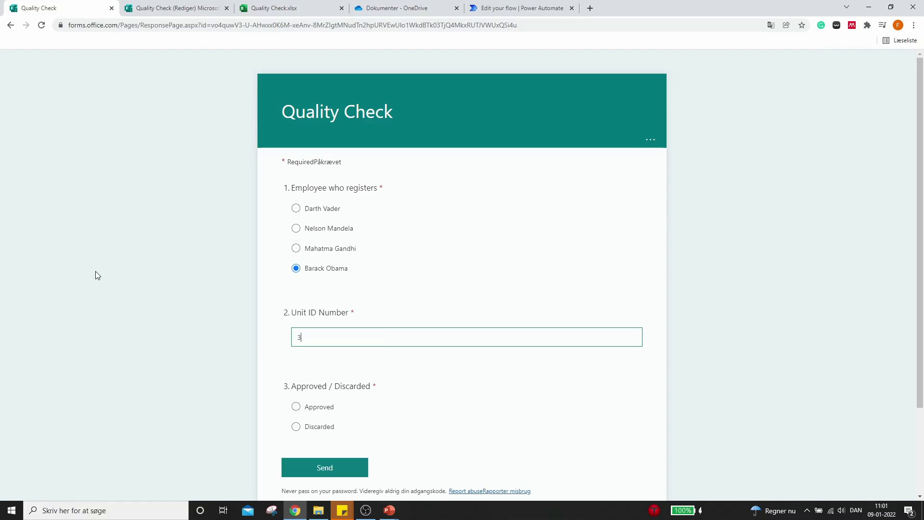
pyautogui.scroll(-2, 244, 334)
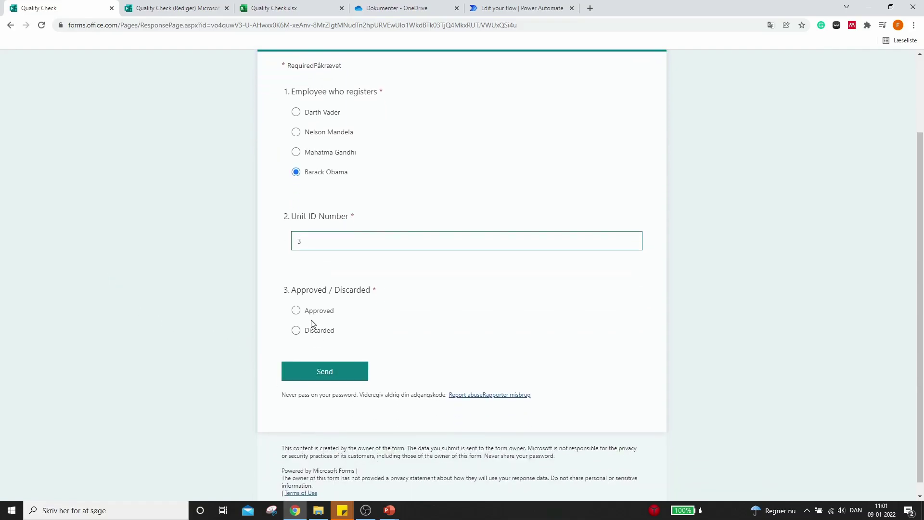
pyautogui.click(301, 312)
pyautogui.click(311, 365)
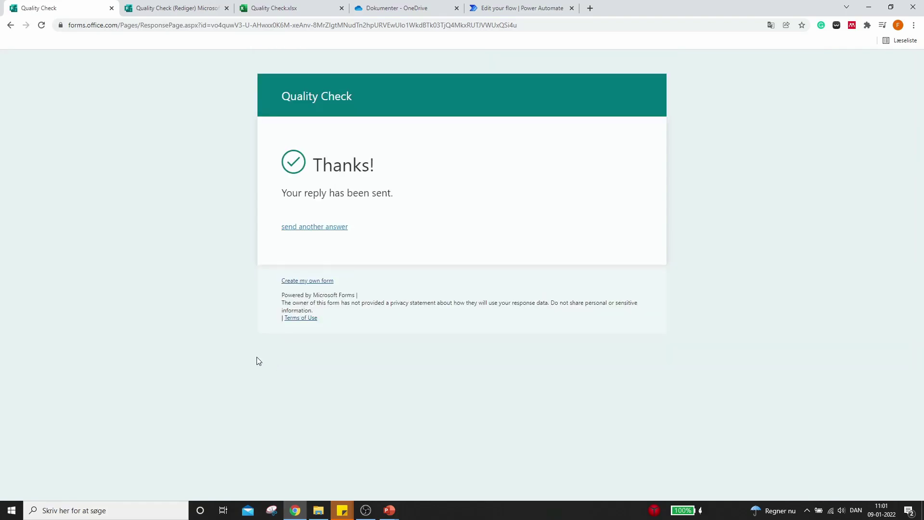
# Step: Switch to the Quality Check.xlsx workbook in Excel and delete the empty row 2 beneath the table header
pyautogui.click(283, 14)
pyautogui.click(310, 252)
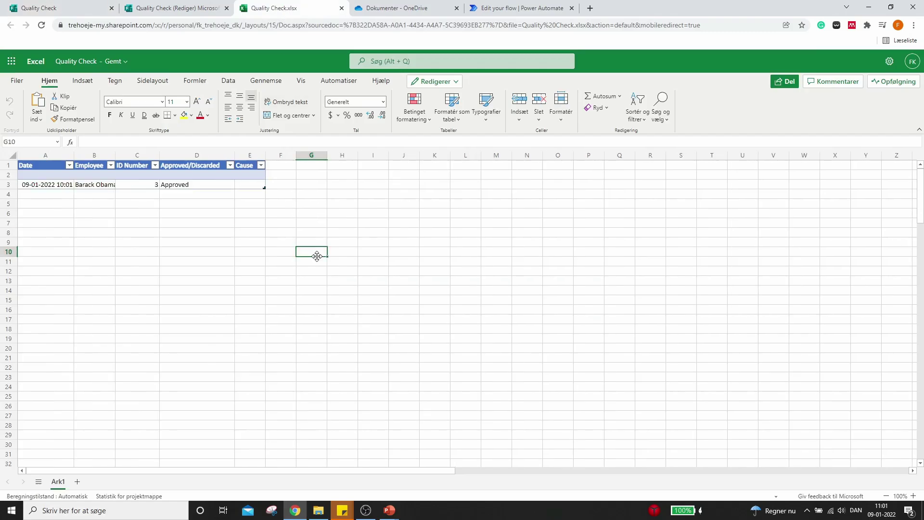
pyautogui.click(9, 175)
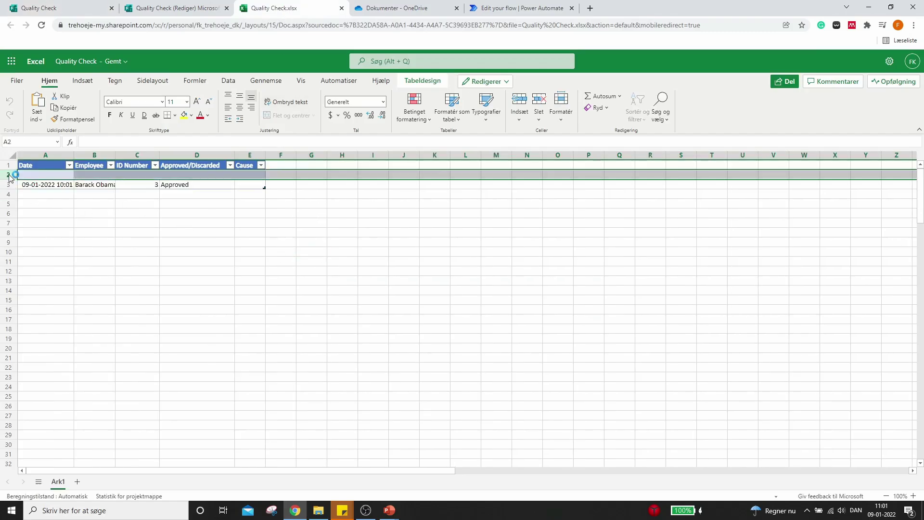
pyautogui.rightClick(10, 174)
pyautogui.click(46, 290)
pyautogui.click(379, 280)
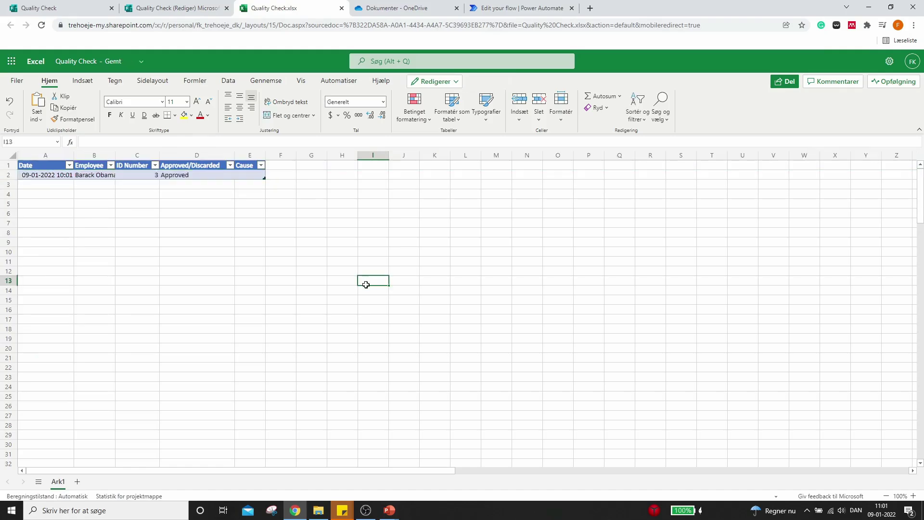